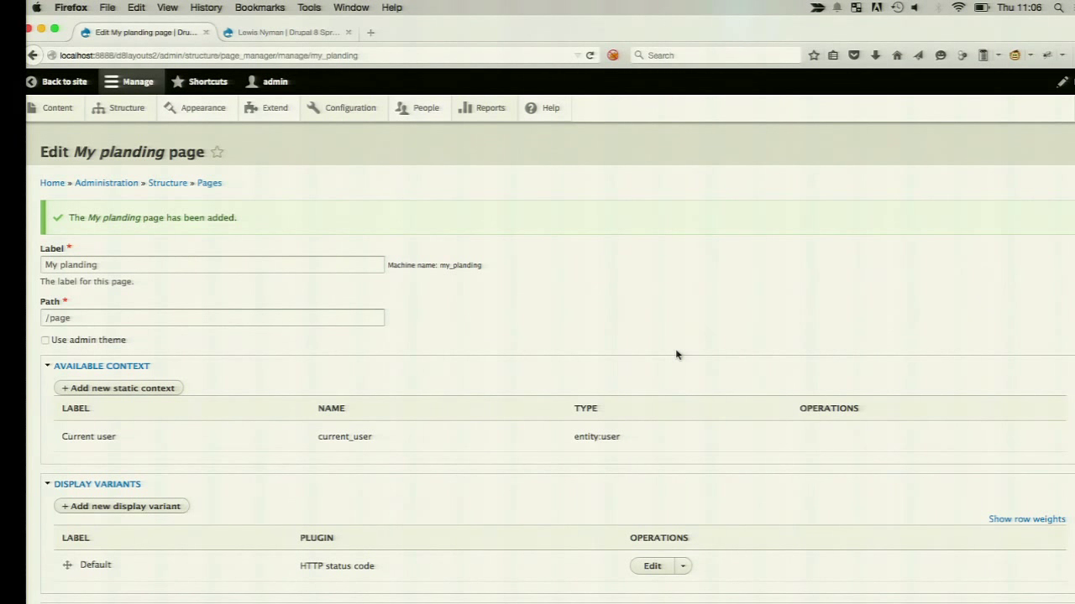
Step: Start a new display variant for the My planding page using Block page (with Layout plugin integration)
{"action": "scroll", "coordinate": [677, 354], "scroll_direction": "down", "scroll_amount": 1}
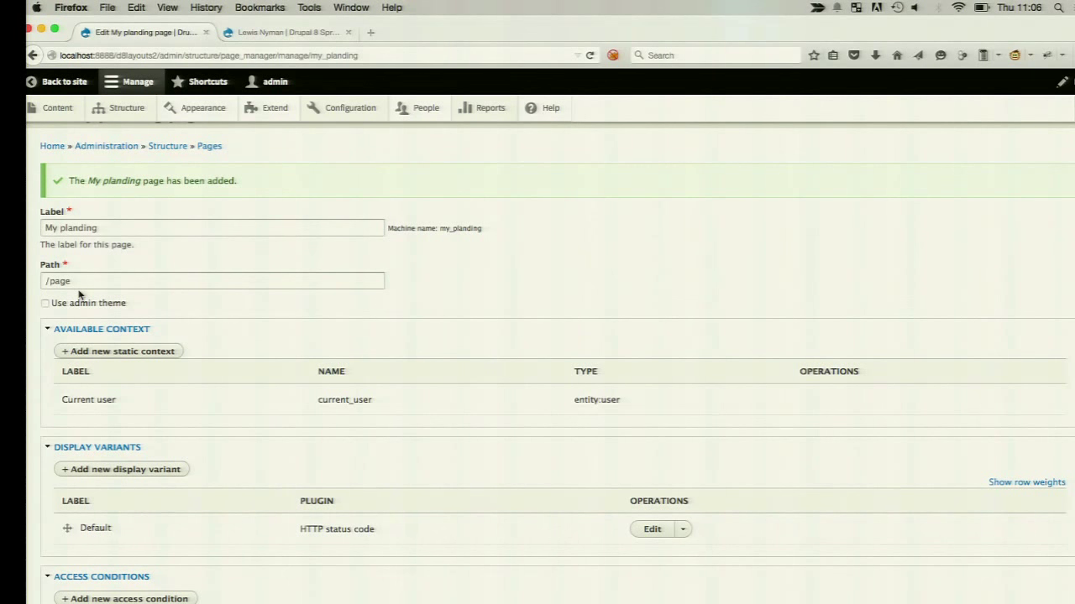
{"action": "scroll", "coordinate": [601, 270], "scroll_direction": "down", "scroll_amount": 2}
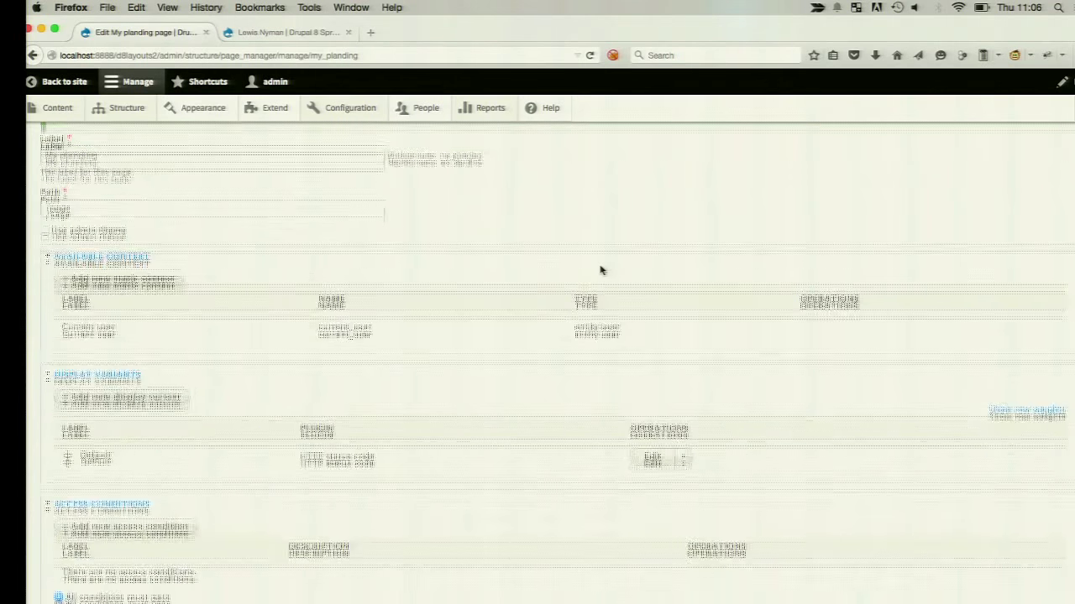
{"action": "scroll", "coordinate": [602, 270], "scroll_direction": "down", "scroll_amount": 2}
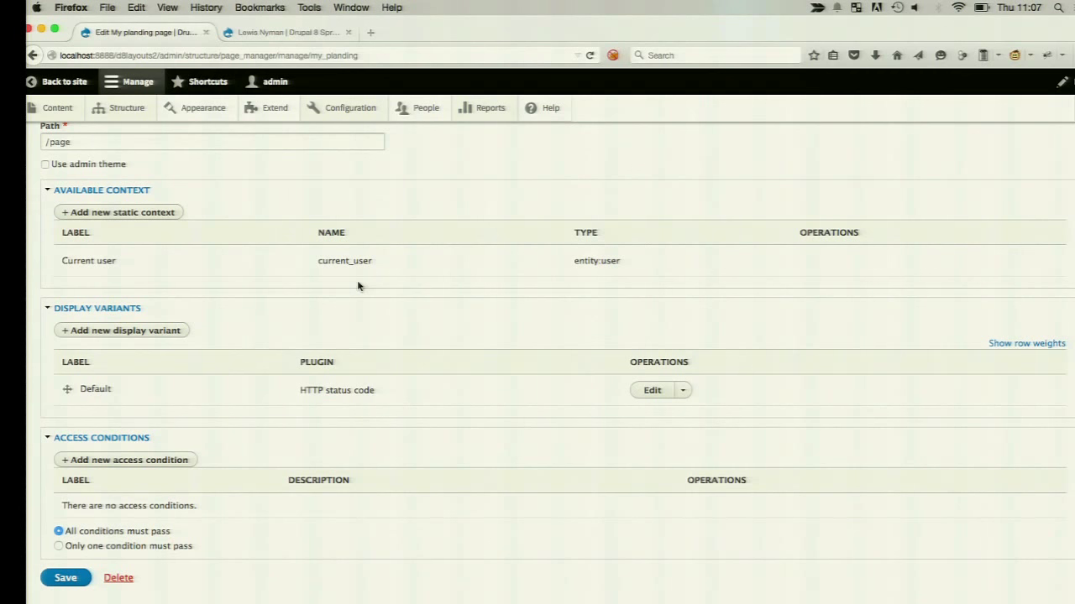
{"action": "scroll", "coordinate": [513, 328], "scroll_direction": "down", "scroll_amount": 1}
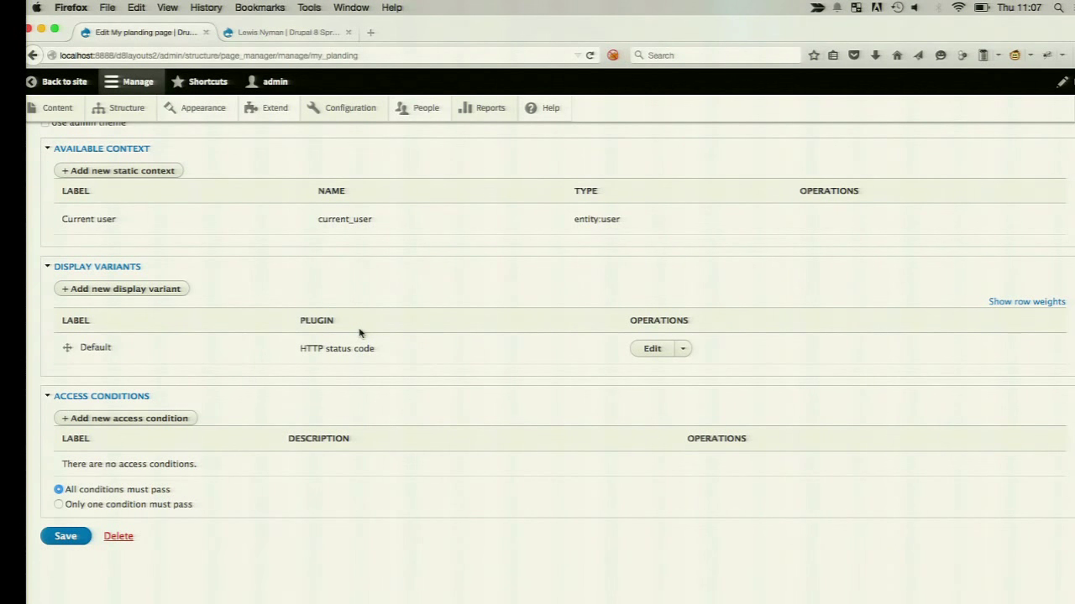
{"action": "left_click", "coordinate": [147, 291]}
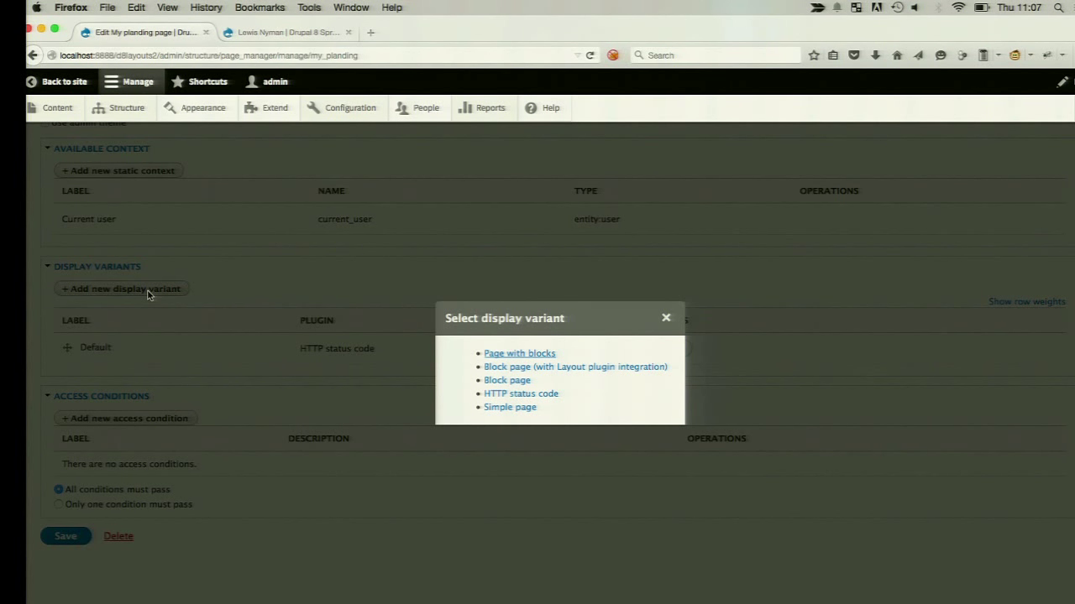
{"action": "left_click", "coordinate": [628, 369]}
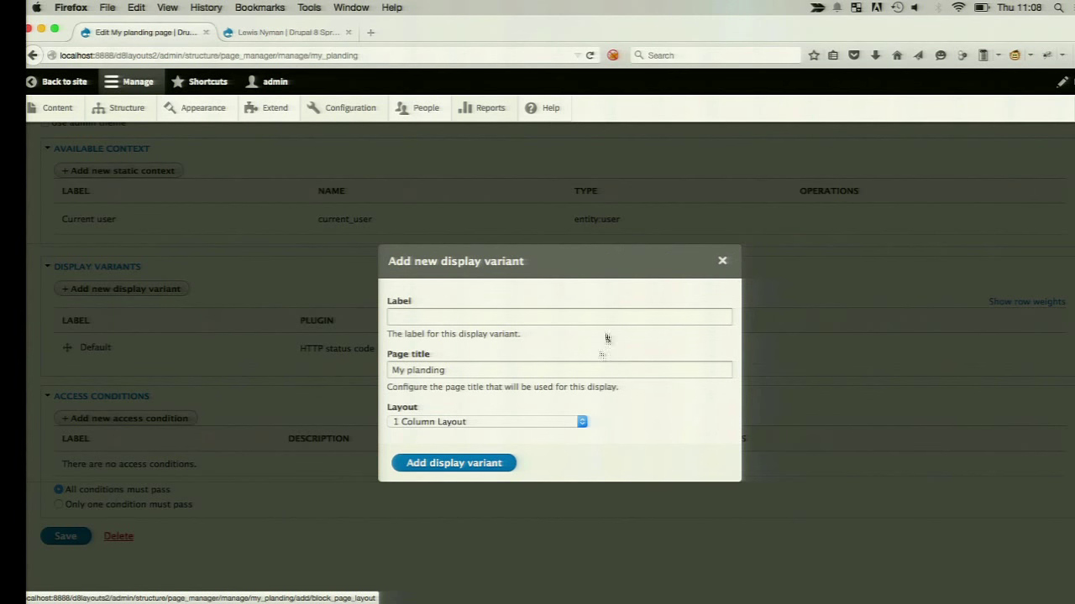
Step: Choose 1 Column Layout from the available layouts and add the display variant
{"action": "left_click", "coordinate": [475, 423]}
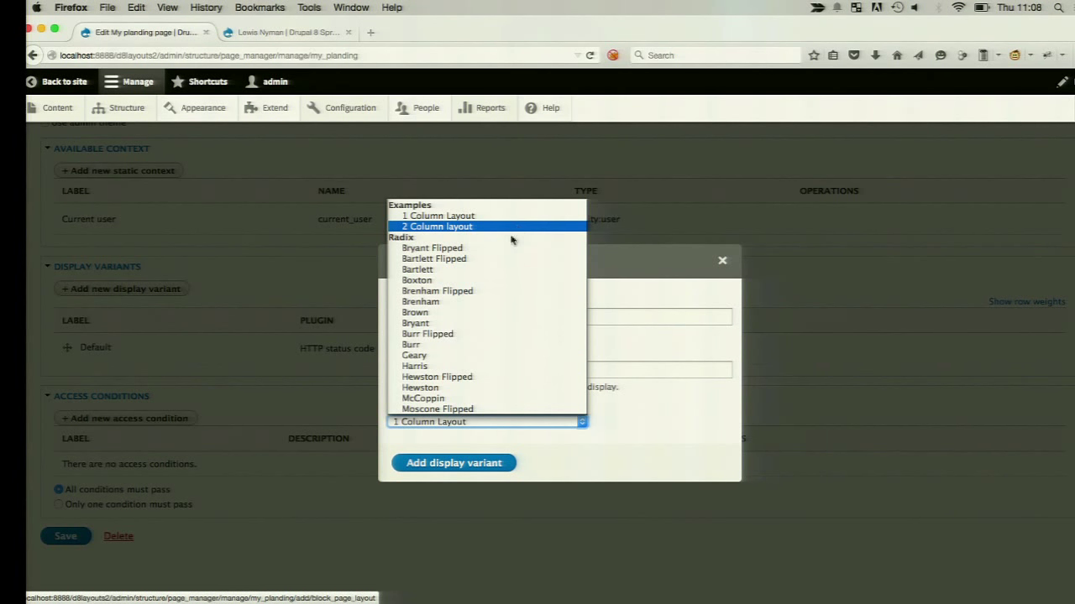
{"action": "scroll", "coordinate": [504, 260], "scroll_direction": "down", "scroll_amount": 2}
{"action": "scroll", "coordinate": [470, 395], "scroll_direction": "down", "scroll_amount": 5}
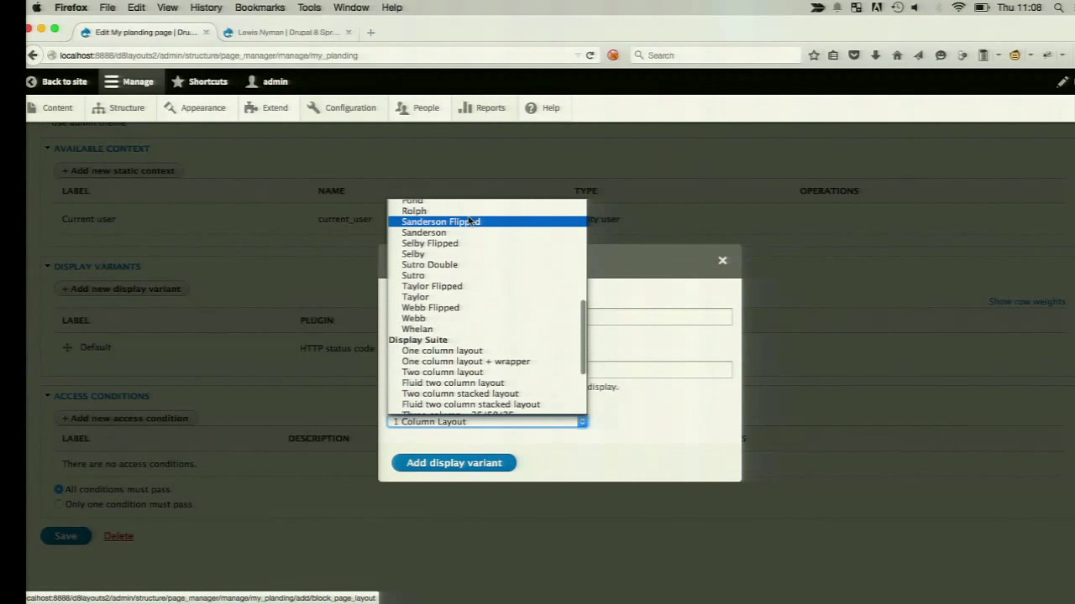
{"action": "scroll", "coordinate": [486, 326], "scroll_direction": "down", "scroll_amount": 1}
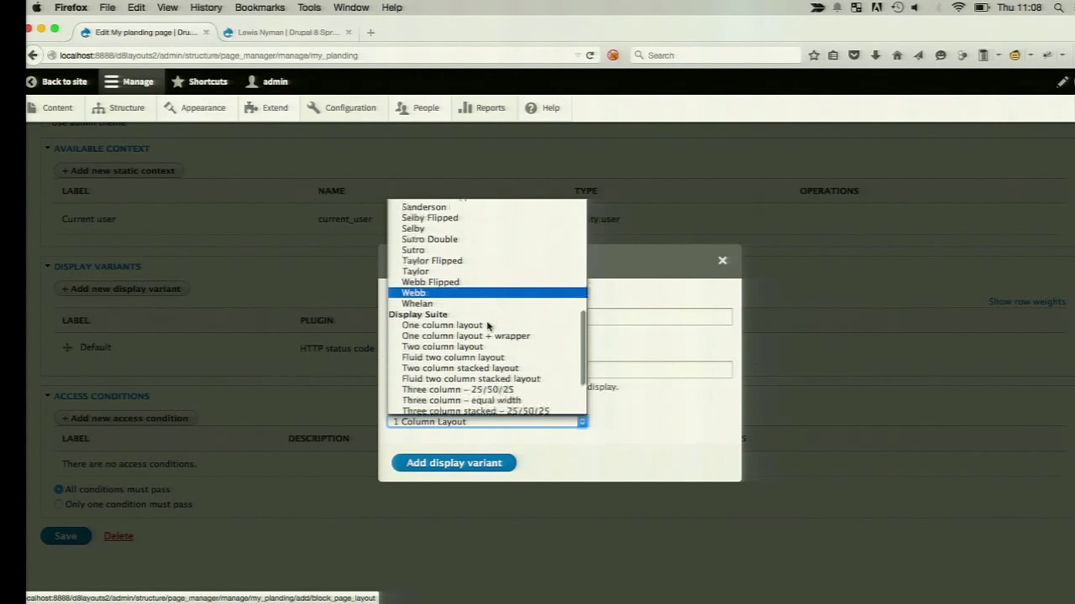
{"action": "scroll", "coordinate": [487, 326], "scroll_direction": "down", "scroll_amount": 1}
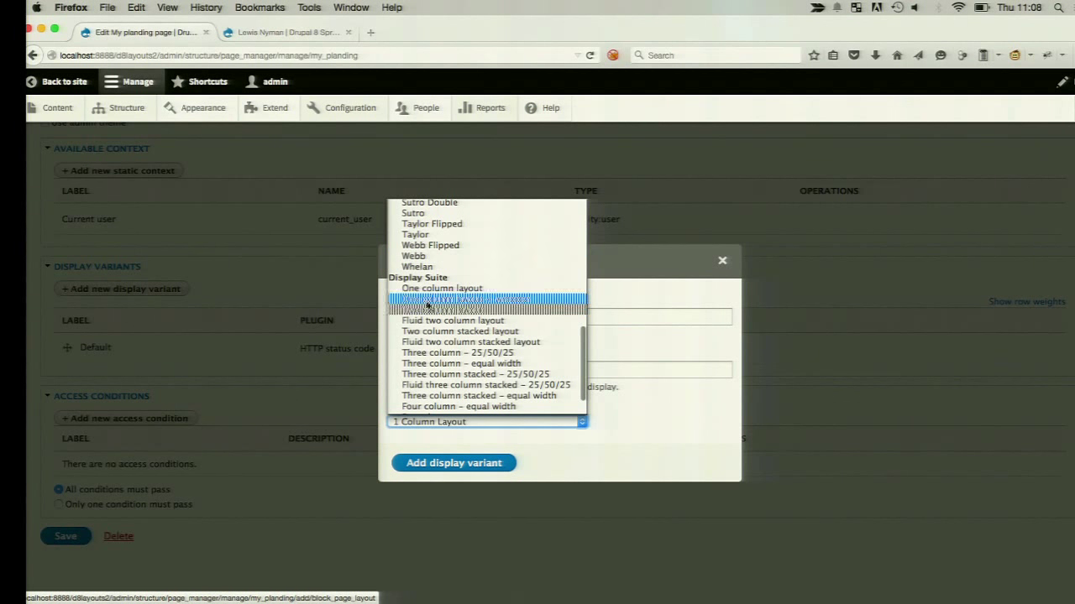
{"action": "scroll", "coordinate": [470, 290], "scroll_direction": "down", "scroll_amount": 1}
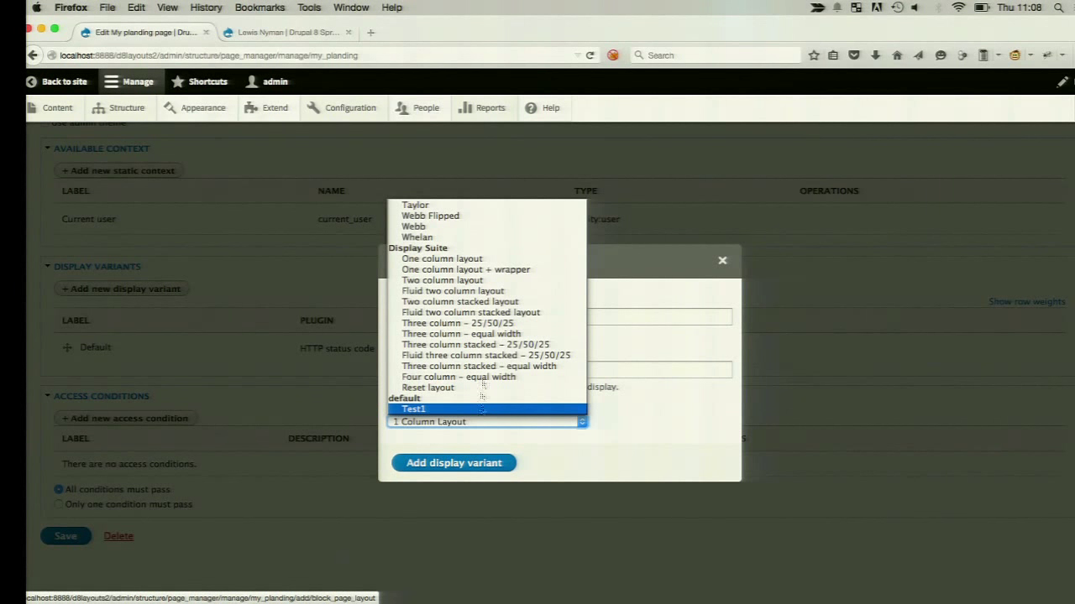
{"action": "scroll", "coordinate": [513, 281], "scroll_direction": "up", "scroll_amount": 10}
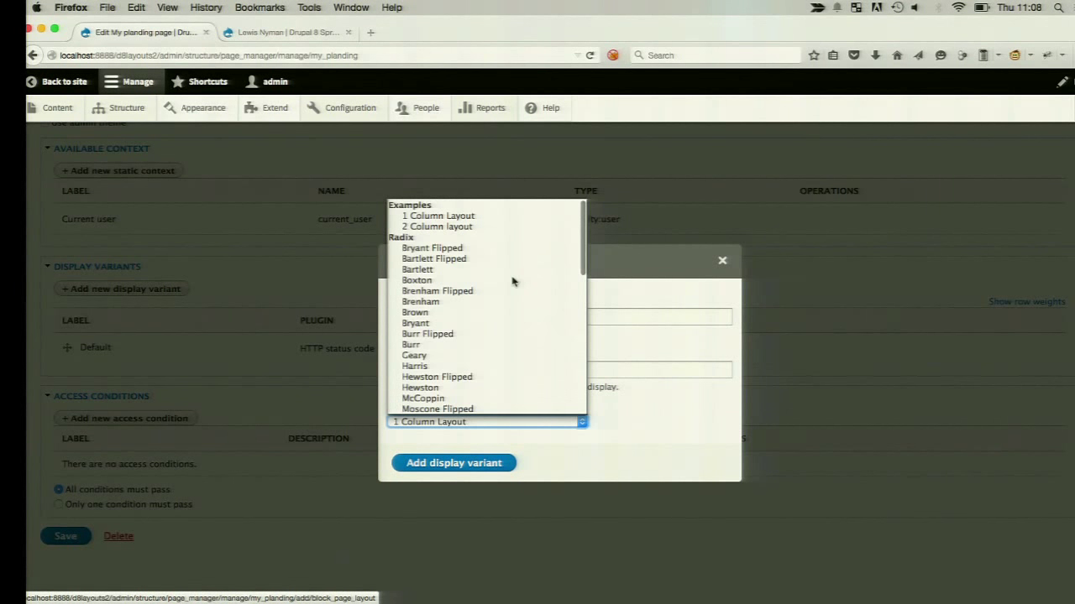
{"action": "left_click", "coordinate": [498, 217]}
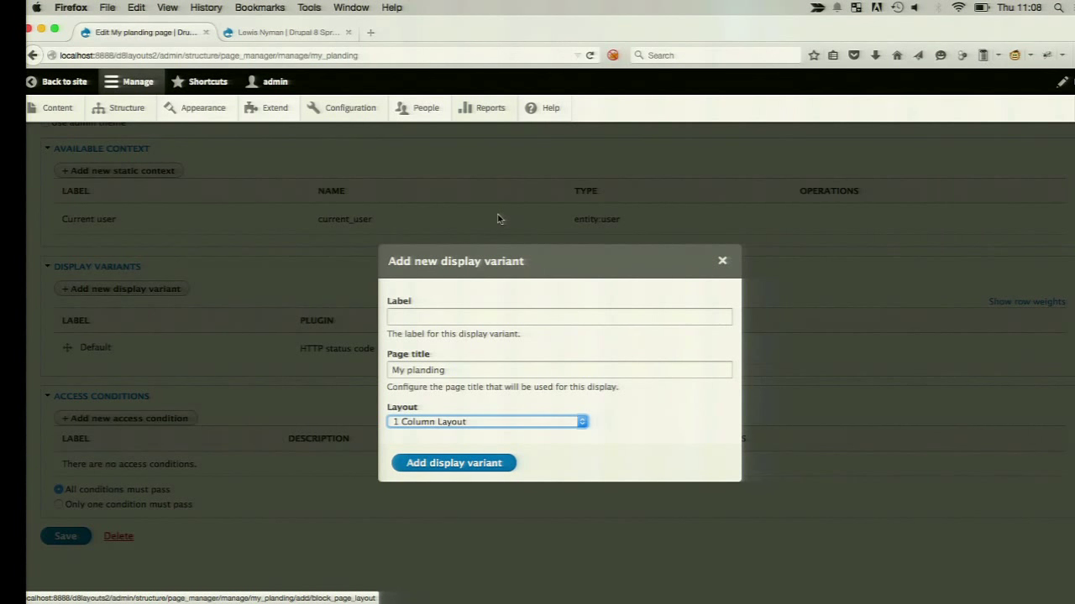
{"action": "left_click", "coordinate": [468, 466]}
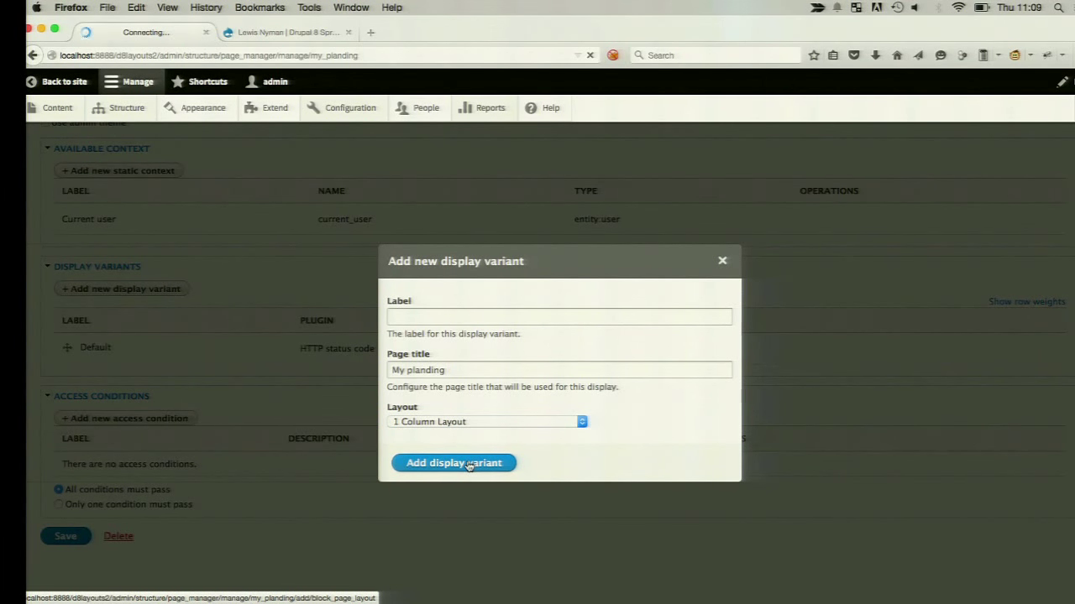
Step: Add the Initiatives views block to the variant's Bottom region
{"action": "scroll", "coordinate": [468, 465], "scroll_direction": "down", "scroll_amount": 4}
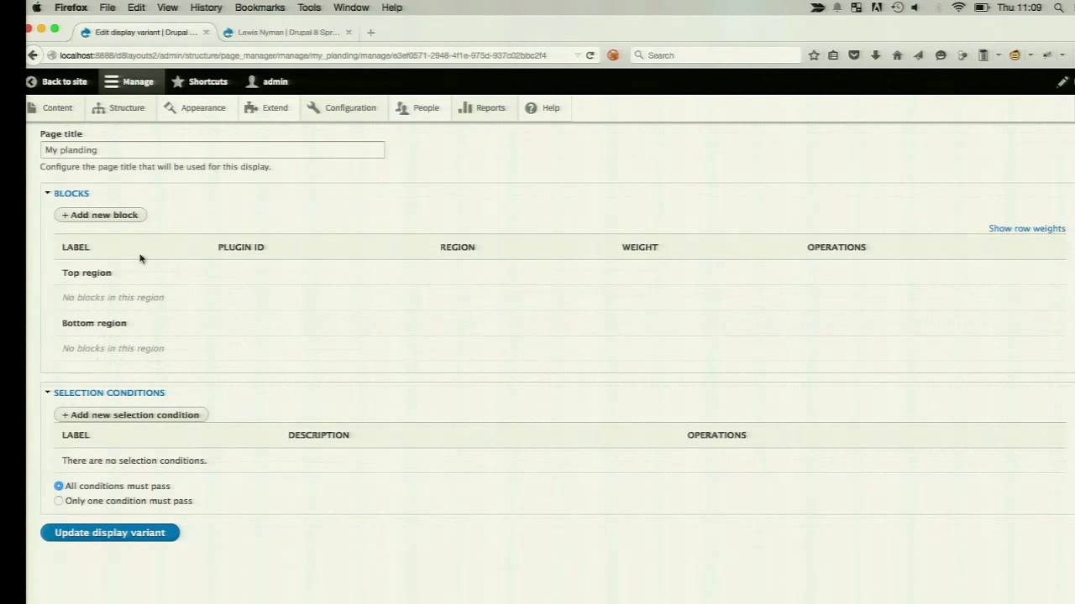
{"action": "left_click", "coordinate": [118, 215]}
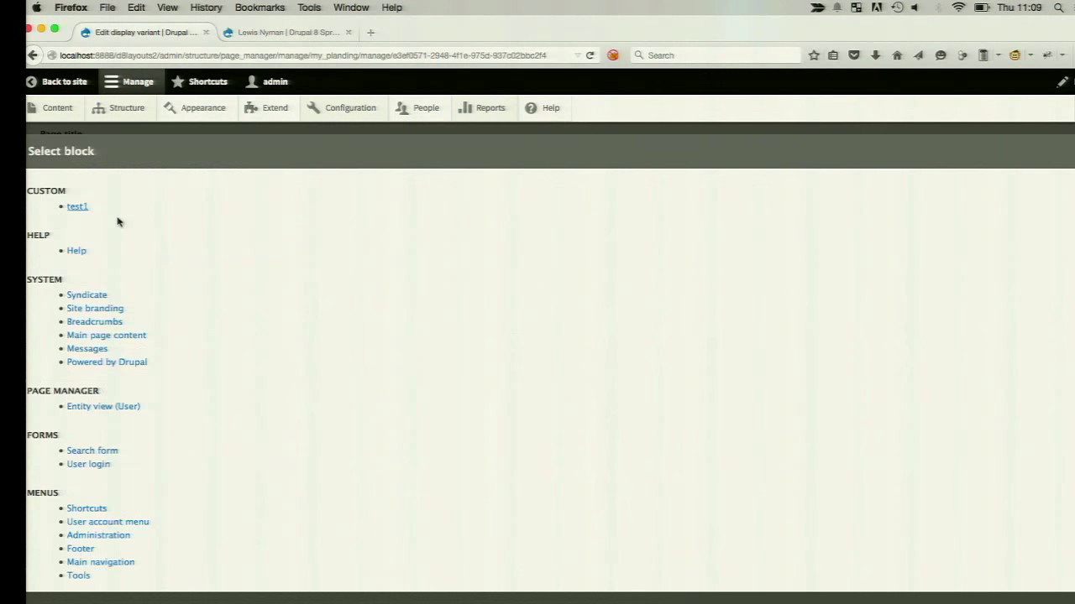
{"action": "scroll", "coordinate": [260, 263], "scroll_direction": "down", "scroll_amount": 2}
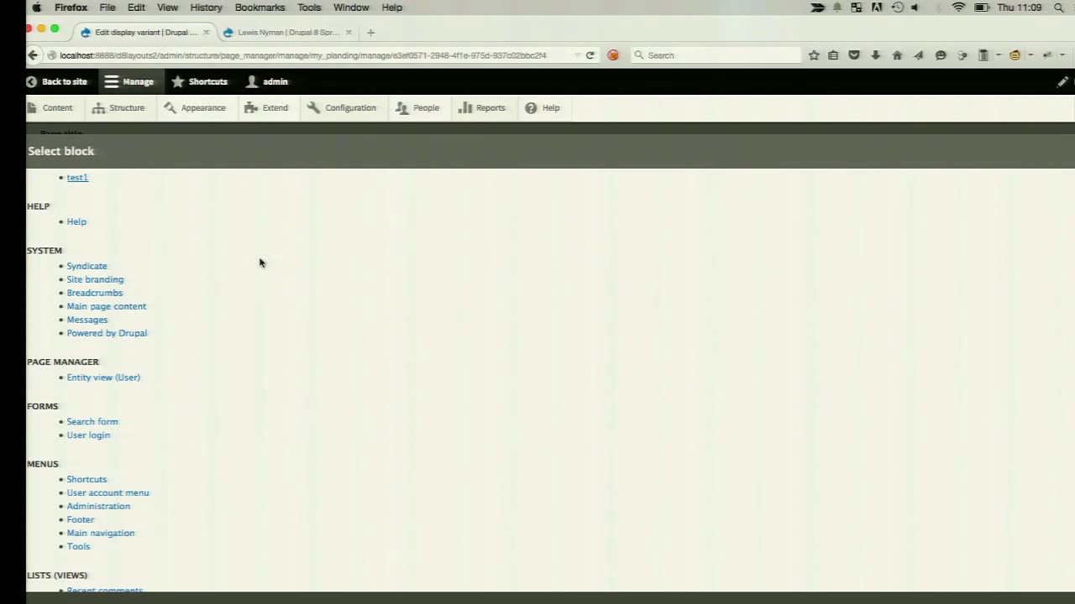
{"action": "scroll", "coordinate": [269, 397], "scroll_direction": "down", "scroll_amount": 6}
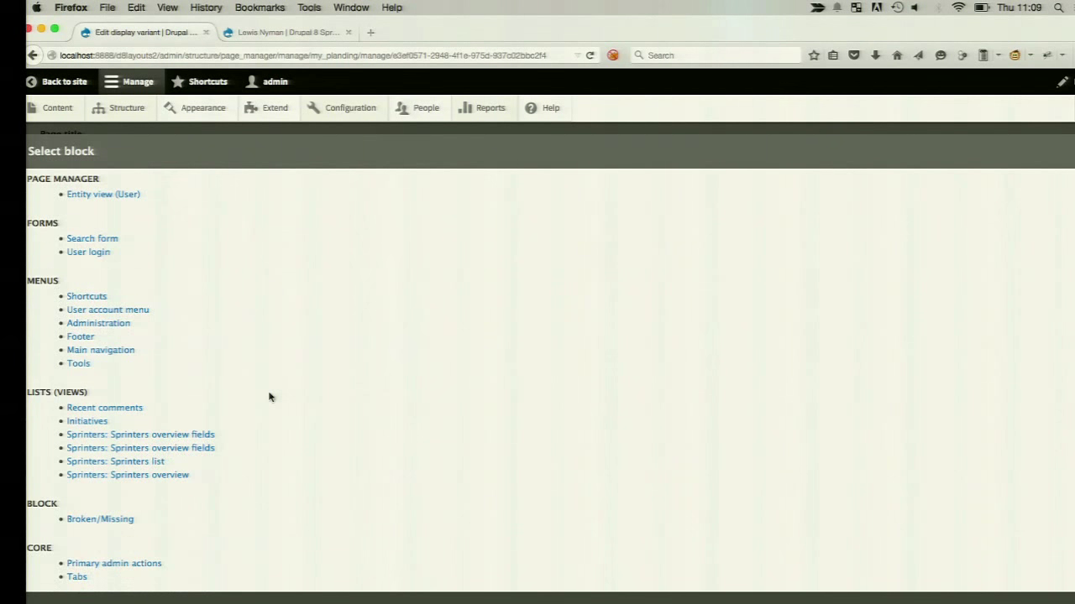
{"action": "left_click", "coordinate": [87, 421]}
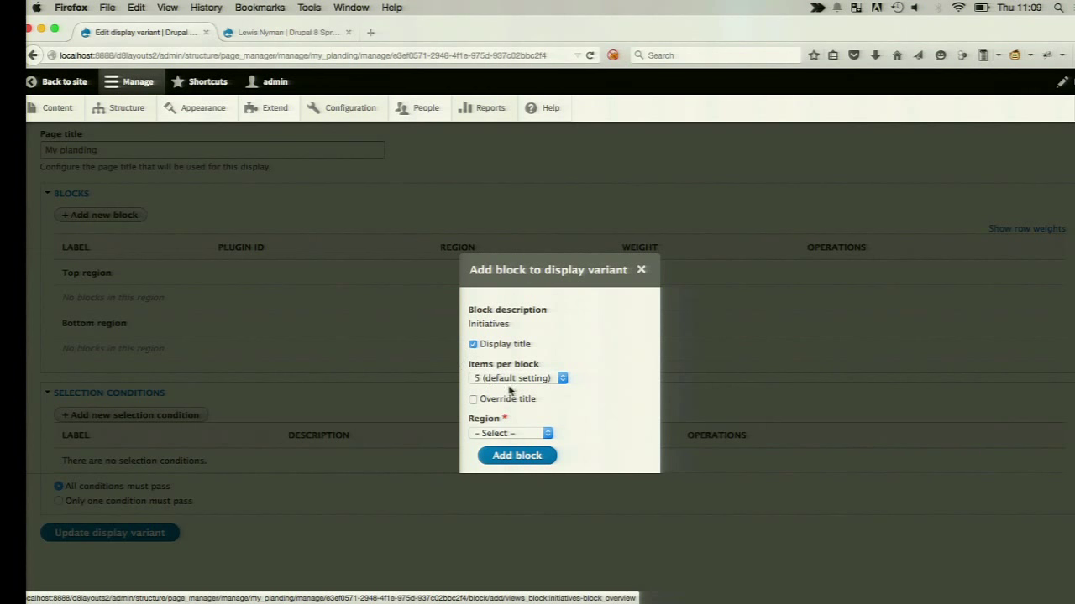
{"action": "left_click", "coordinate": [537, 433]}
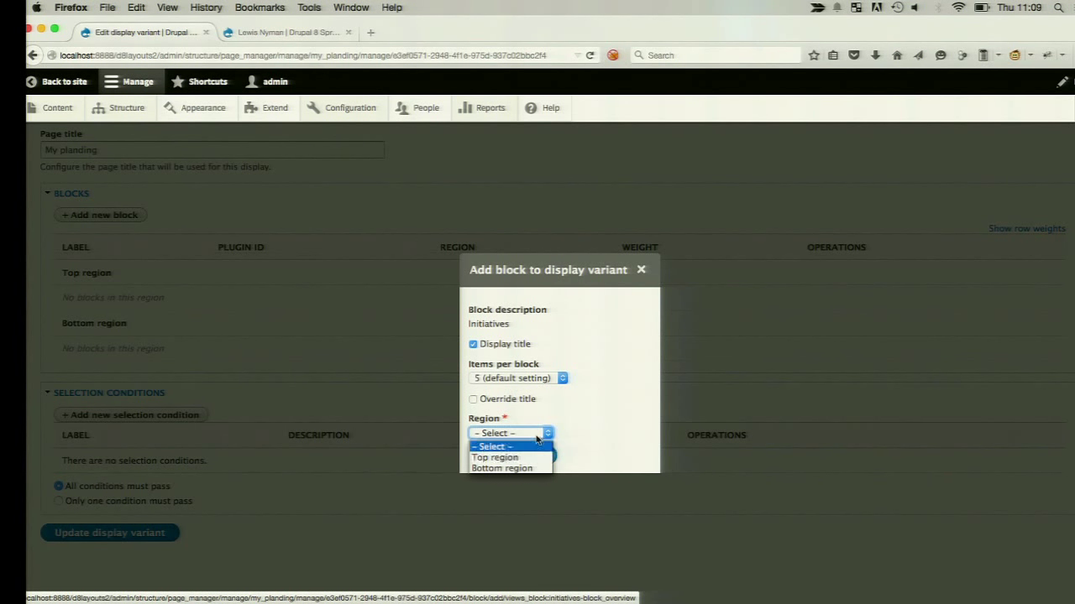
{"action": "left_click", "coordinate": [535, 468]}
{"action": "left_click", "coordinate": [513, 456]}
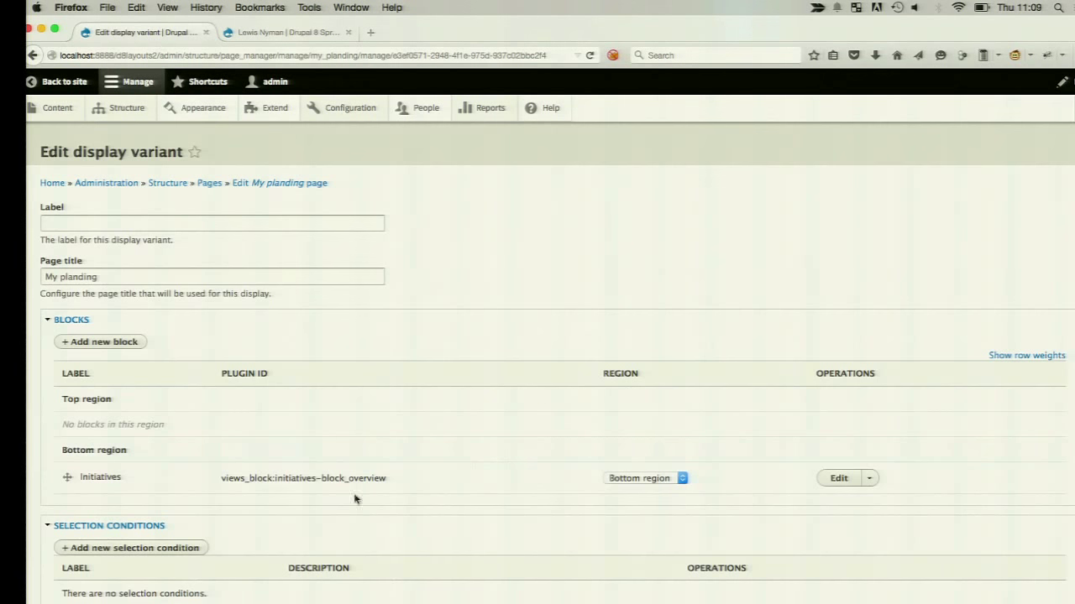
Step: Find the "Sprinters: Sprinters overview" block by searching for "sprinter" and add it to the Bottom region
{"action": "left_click", "coordinate": [109, 343]}
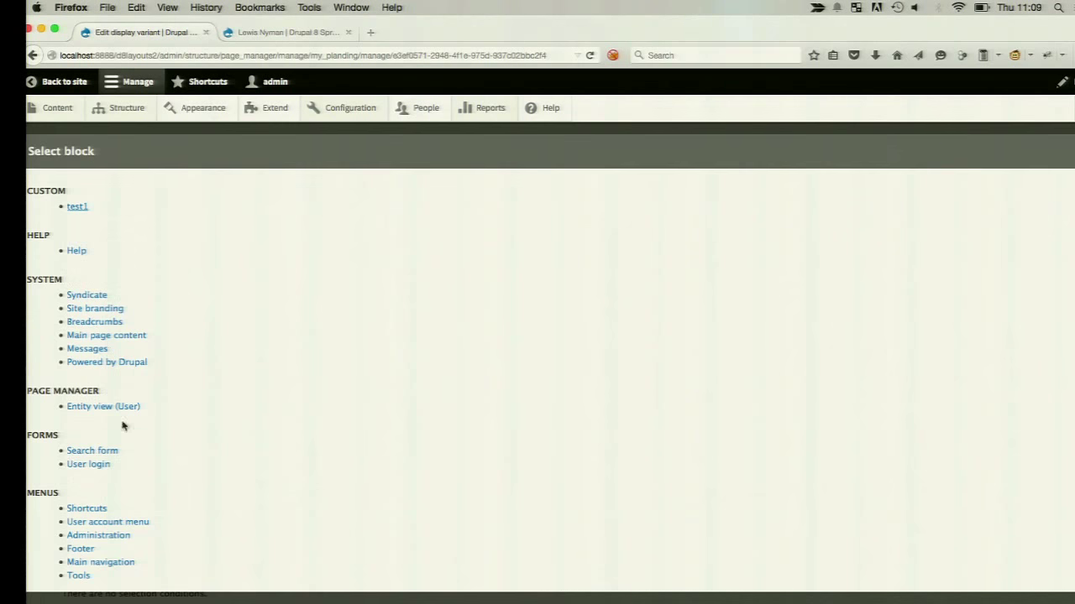
{"action": "key", "text": "super+f"}
{"action": "type", "text": "sprinter"}
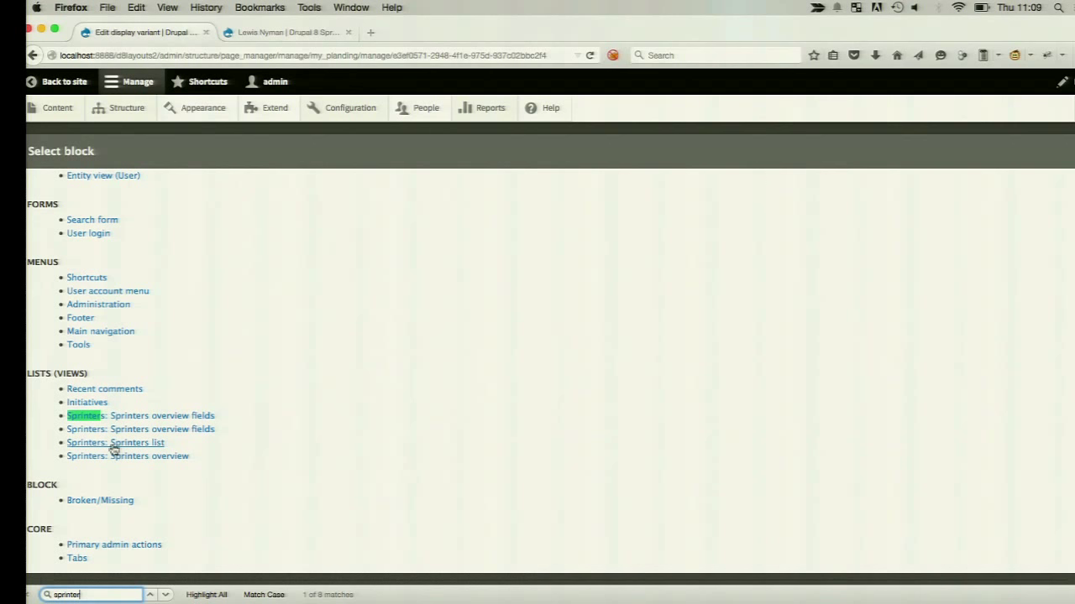
{"action": "scroll", "coordinate": [114, 449], "scroll_direction": "up", "scroll_amount": 5}
{"action": "scroll", "coordinate": [114, 449], "scroll_direction": "down", "scroll_amount": 5}
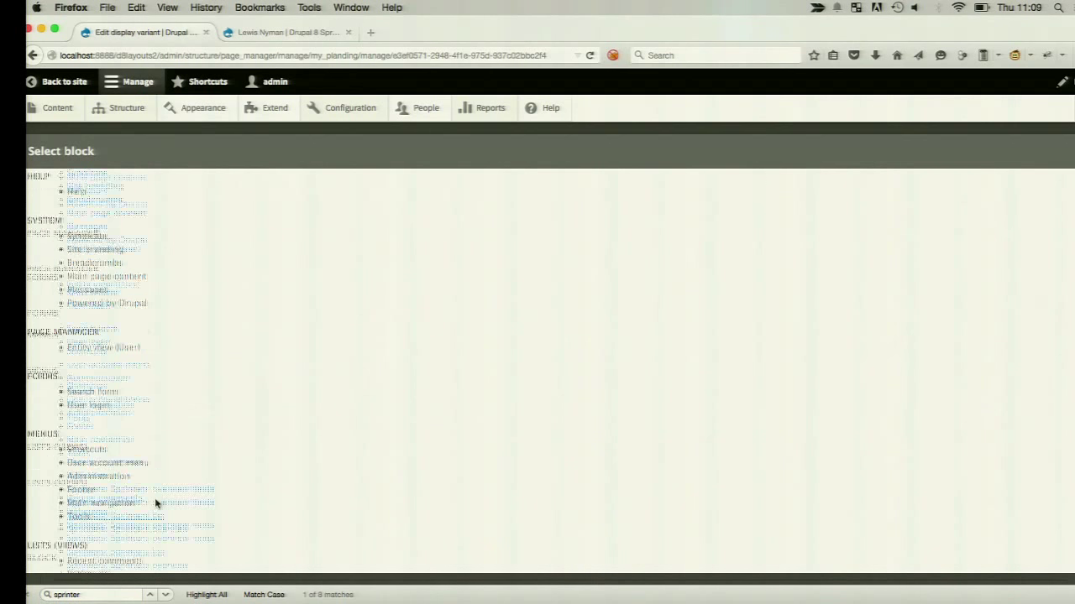
{"action": "left_click", "coordinate": [143, 458]}
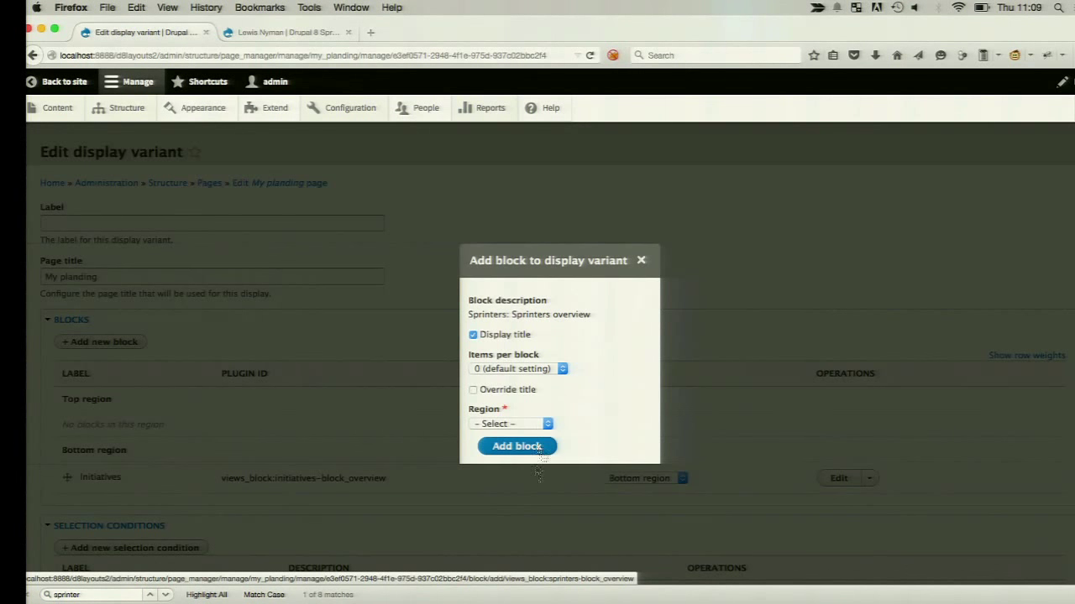
{"action": "left_click", "coordinate": [539, 424]}
{"action": "left_click", "coordinate": [515, 446]}
{"action": "left_click", "coordinate": [515, 446]}
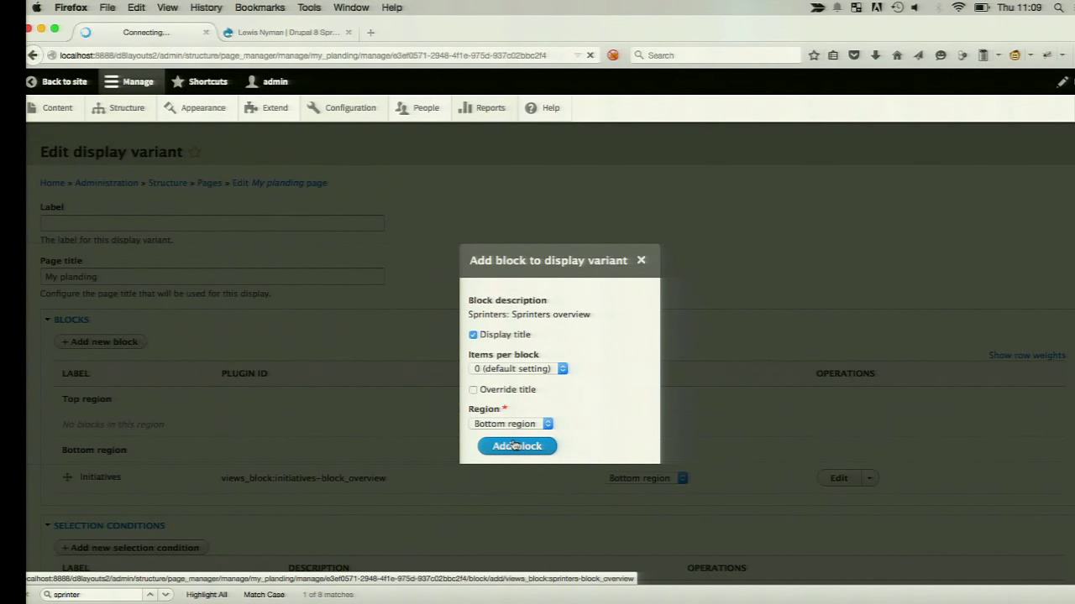
Step: Move the Initiatives block into the Top region and update the display variant
{"action": "scroll", "coordinate": [510, 443], "scroll_direction": "down", "scroll_amount": 3}
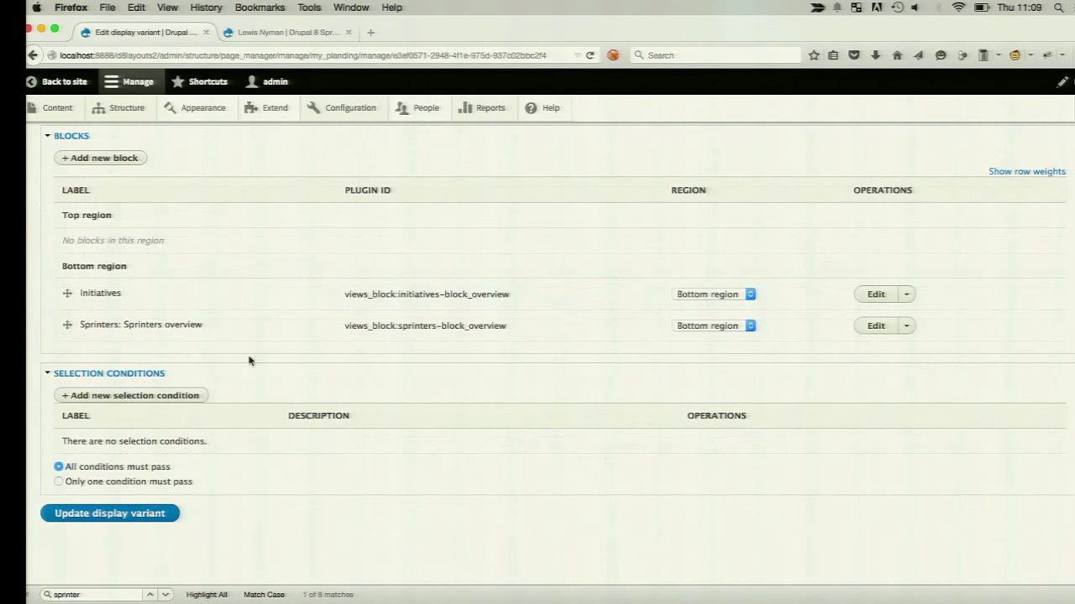
{"action": "left_click_drag", "start_coordinate": [68, 292], "coordinate": [68, 246]}
{"action": "left_click", "coordinate": [123, 558]}
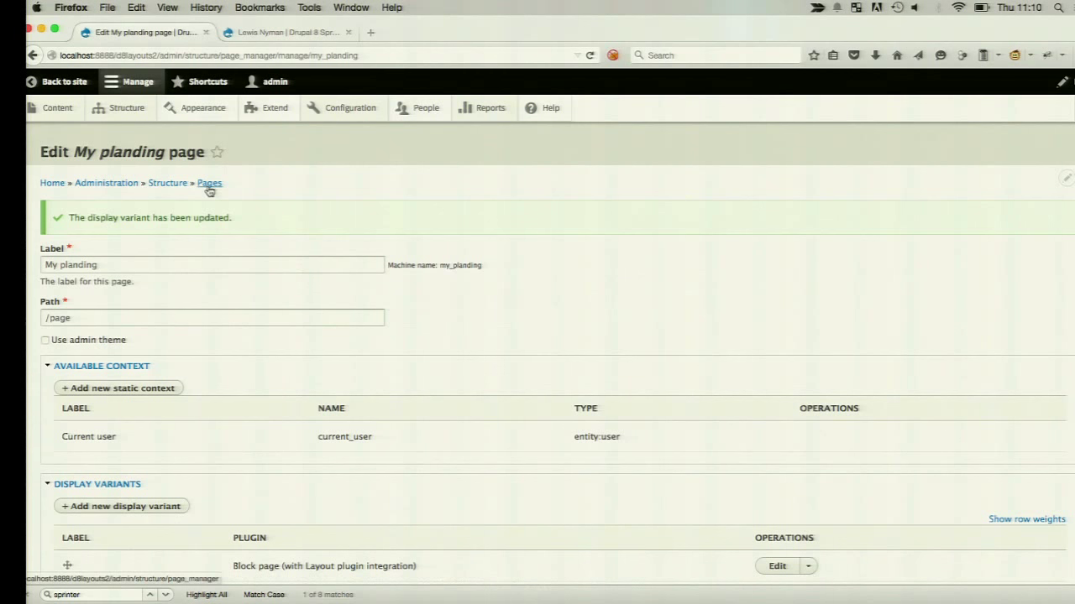
Step: Open the Pages list in a new tab and view the My planding page at /page, checking its Initiatives and Sprinters blocks
{"action": "left_click", "coordinate": [209, 183], "text": "super"}
{"action": "left_click", "coordinate": [290, 32]}
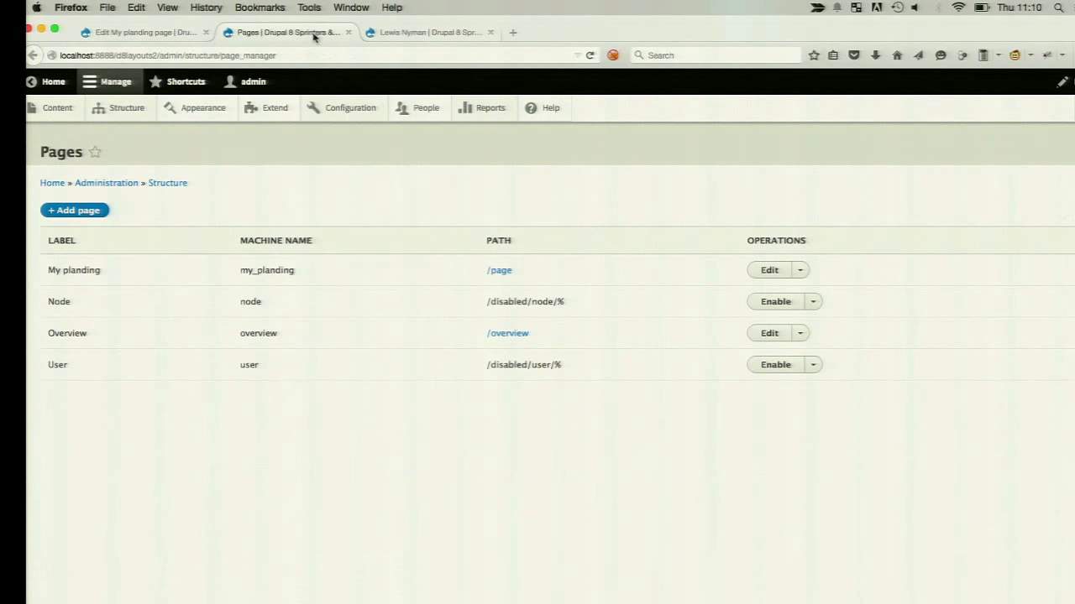
{"action": "left_click", "coordinate": [498, 271]}
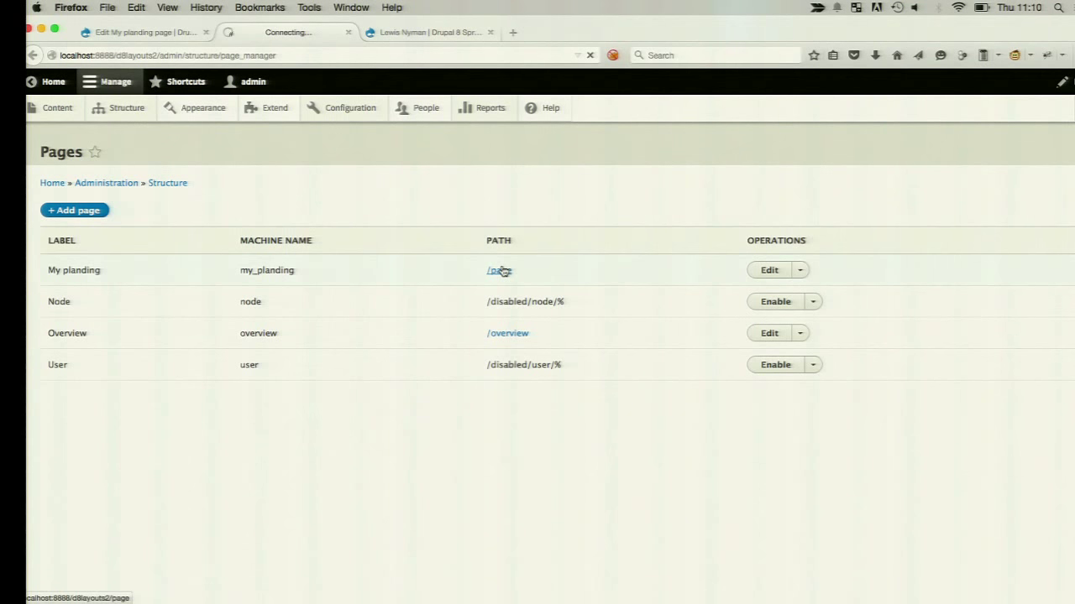
{"action": "scroll", "coordinate": [502, 270], "scroll_direction": "down", "scroll_amount": 5}
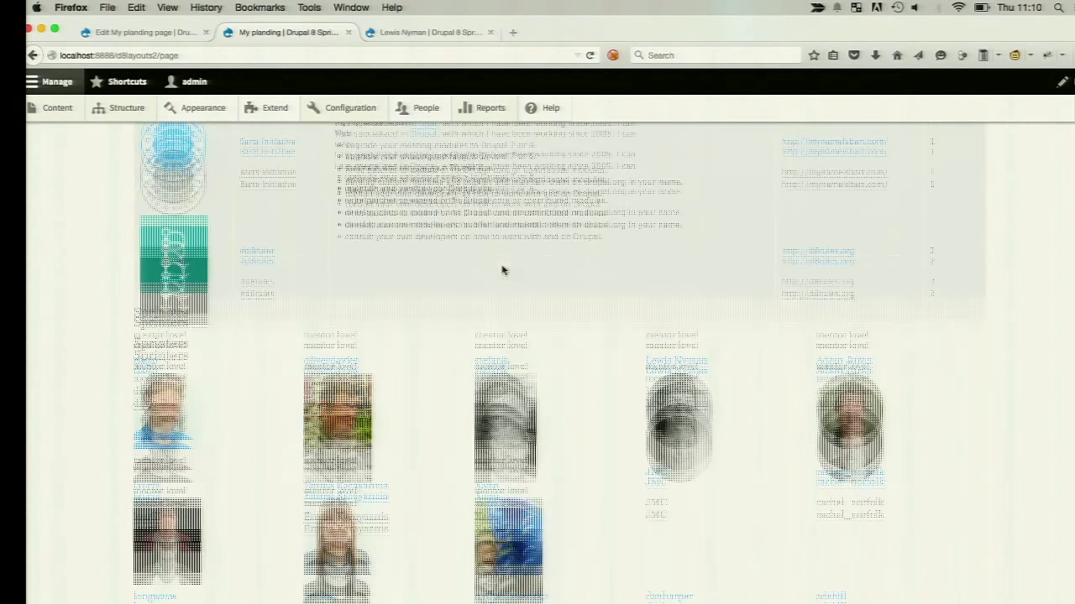
{"action": "scroll", "coordinate": [502, 270], "scroll_direction": "up", "scroll_amount": 5}
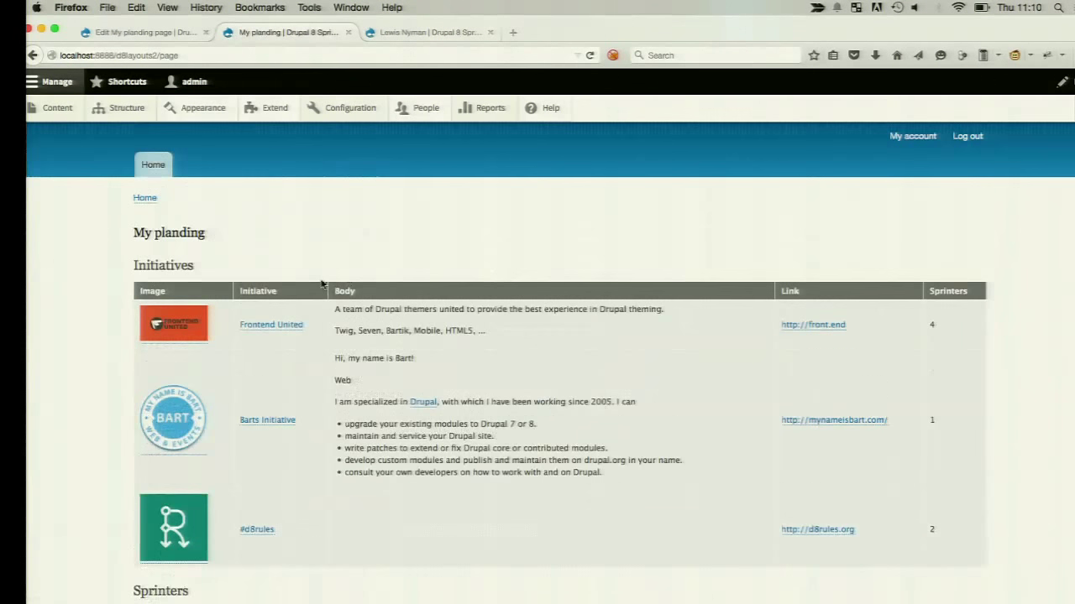
{"action": "scroll", "coordinate": [326, 260], "scroll_direction": "down", "scroll_amount": 3}
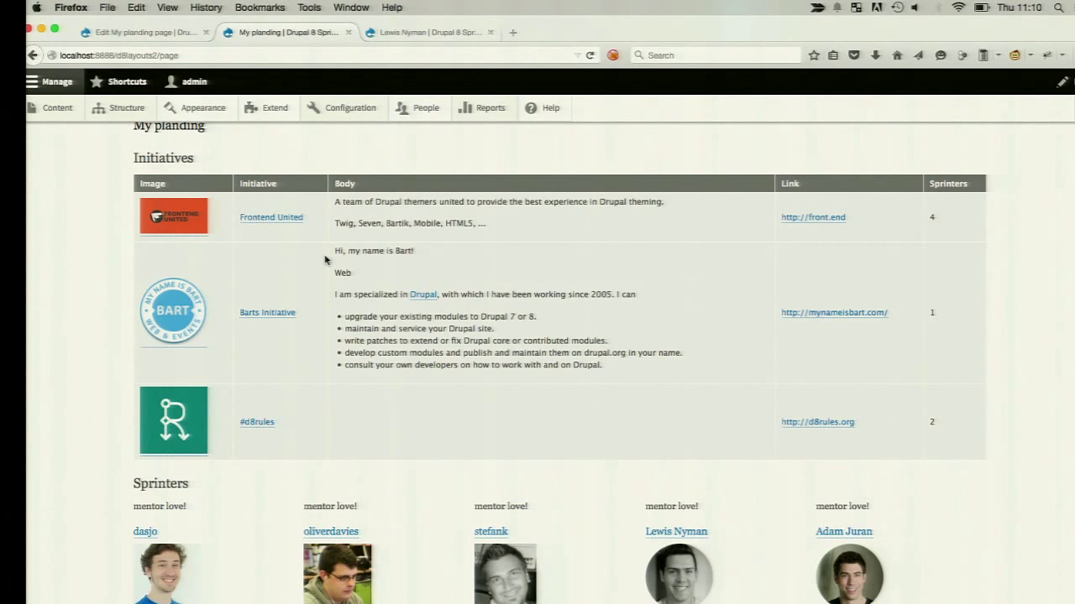
{"action": "key", "text": "super+Tab"}
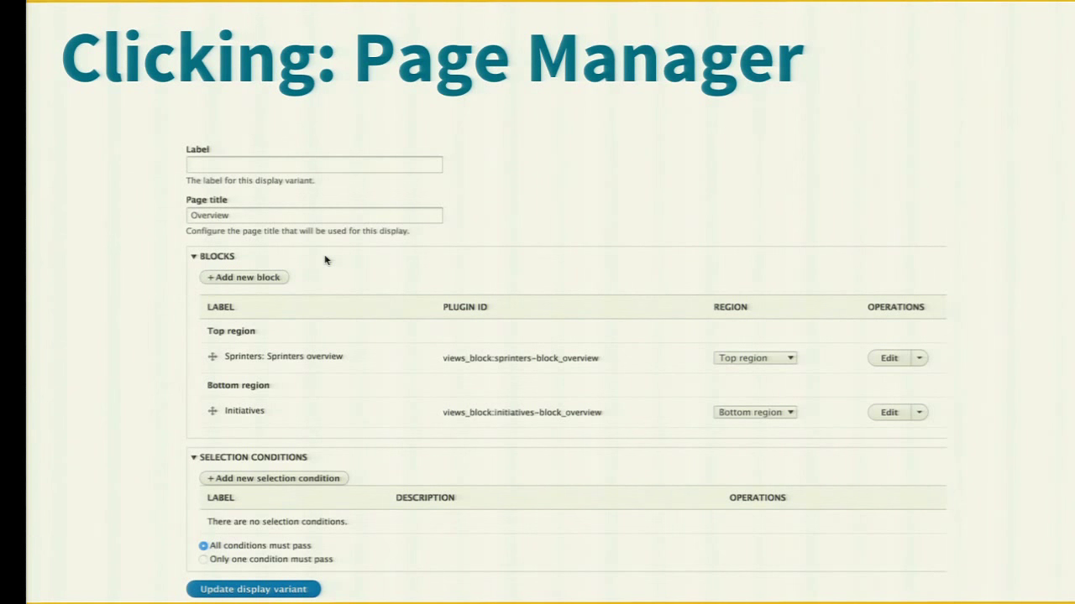
{"action": "key", "text": "Right"}
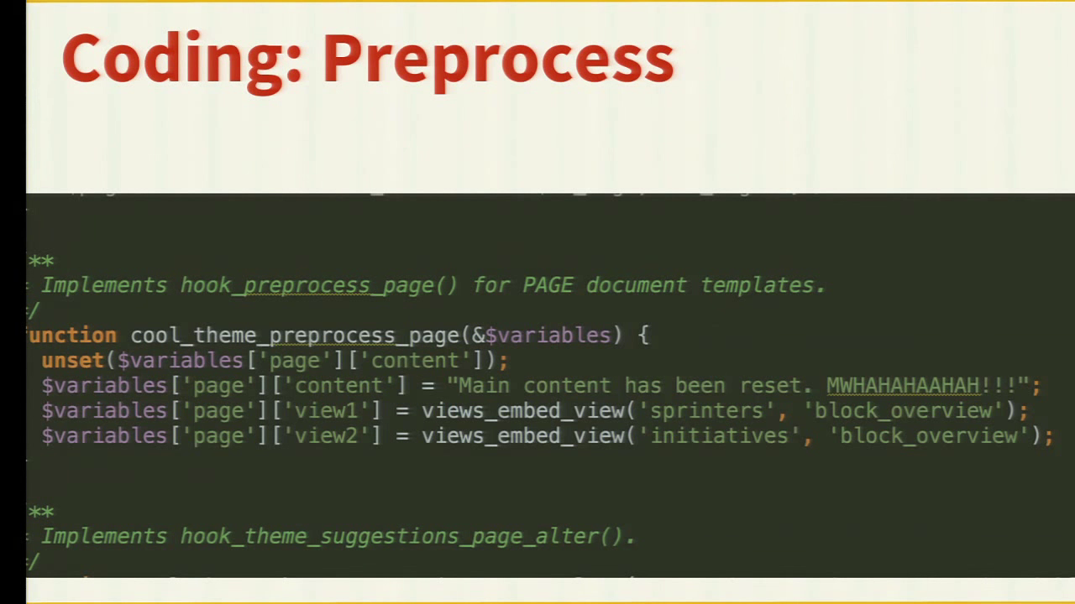
{"action": "left_click", "coordinate": [682, 324]}
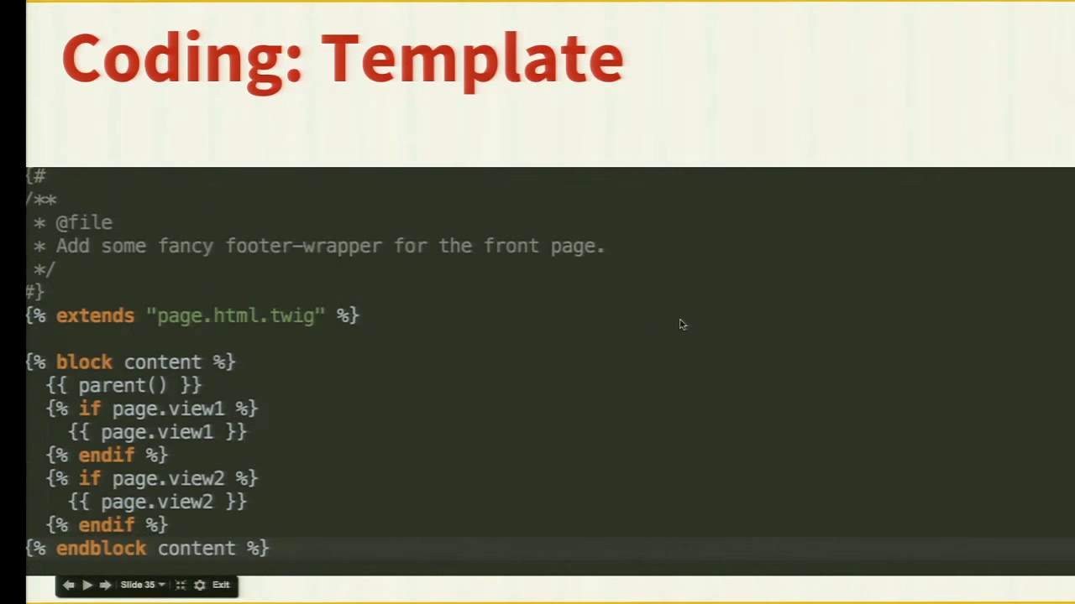
Step: Switch to PhpStorm and uncomment the content reset and the two views_embed_view assignments in cool_theme_preprocess_page of cool_theme.theme
{"action": "key", "text": "super+Tab"}
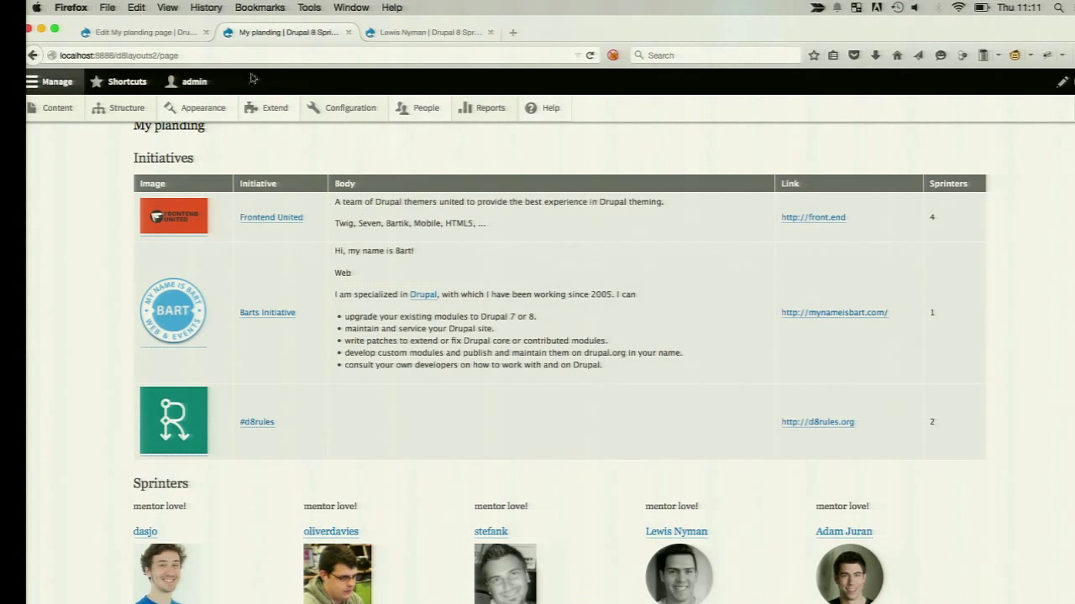
{"action": "left_click", "coordinate": [179, 35]}
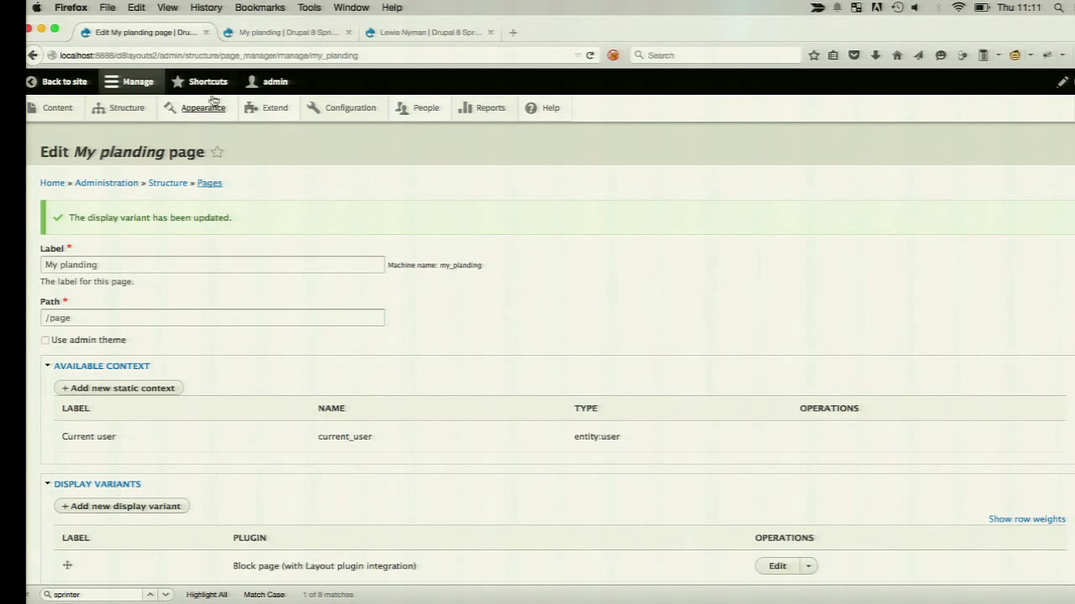
{"action": "mouse_move", "coordinate": [31, 378]}
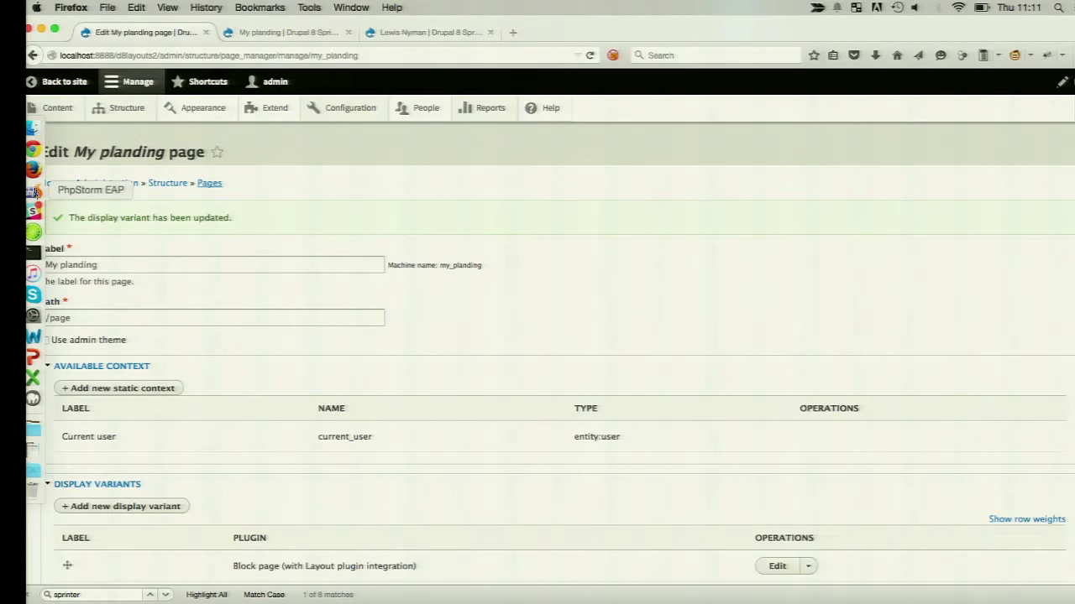
{"action": "left_click", "coordinate": [33, 191]}
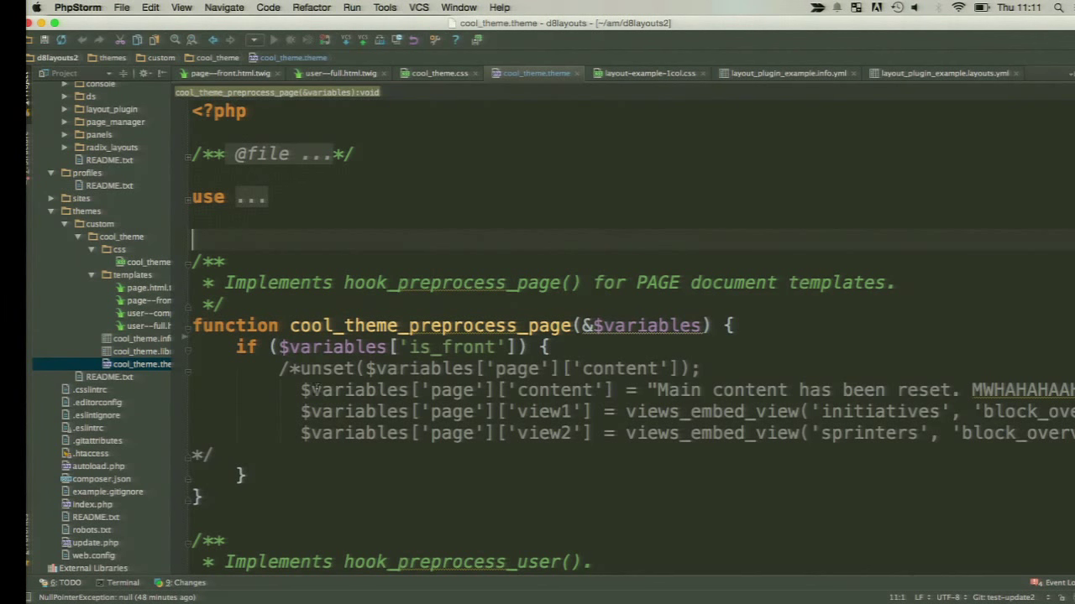
{"action": "left_click", "coordinate": [299, 369]}
{"action": "key", "text": "BackSpace"}
{"action": "key", "text": "BackSpace"}
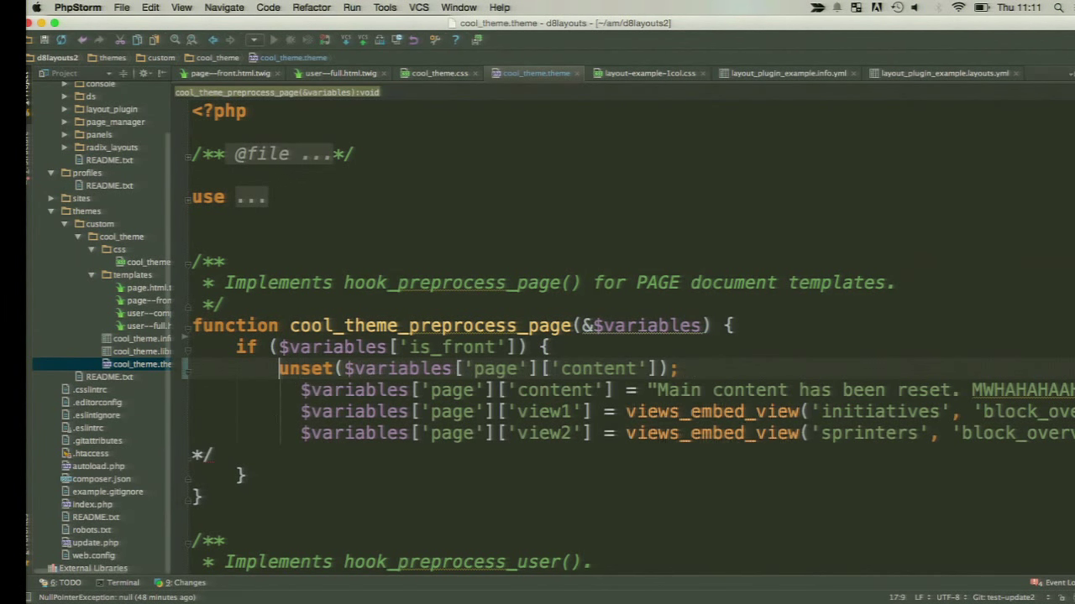
{"action": "left_click", "coordinate": [223, 455]}
{"action": "key", "text": "BackSpace"}
{"action": "key", "text": "BackSpace"}
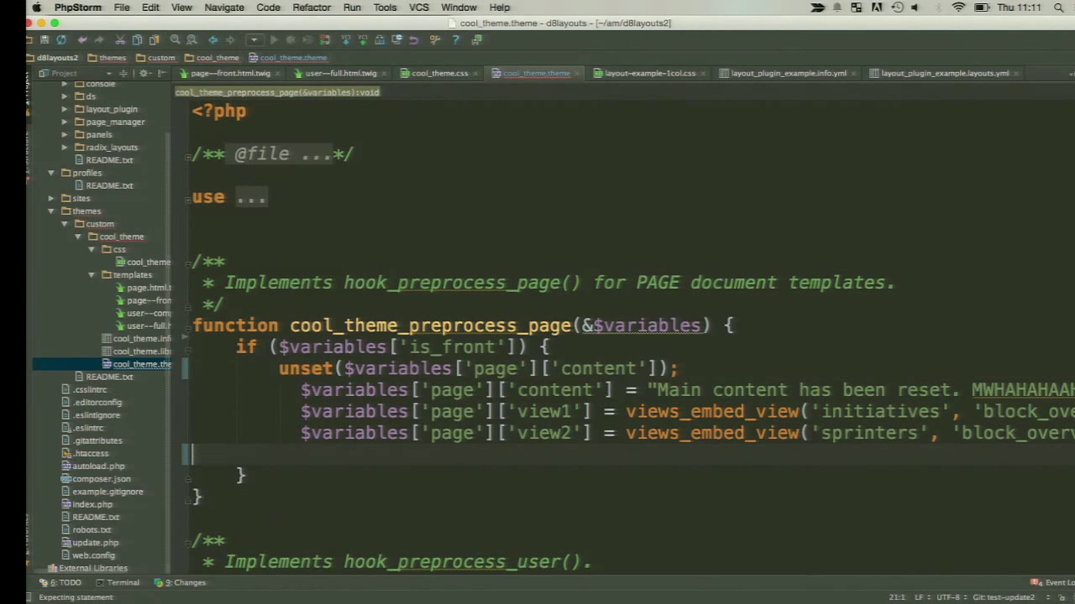
Step: Examine the uncommented assignments, highlighting the views_embed_view function and its 'initiatives' and 'block_overview' arguments in the view1 line
{"action": "scroll", "coordinate": [542, 391], "scroll_direction": "right", "scroll_amount": 5}
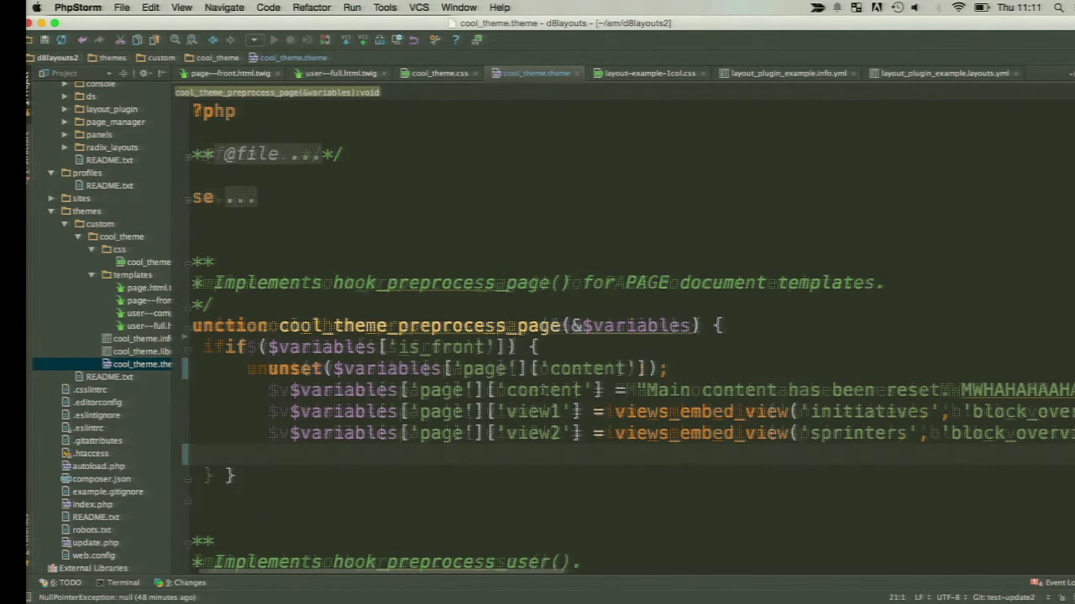
{"action": "right_click", "coordinate": [541, 390]}
{"action": "left_click", "coordinate": [496, 411]}
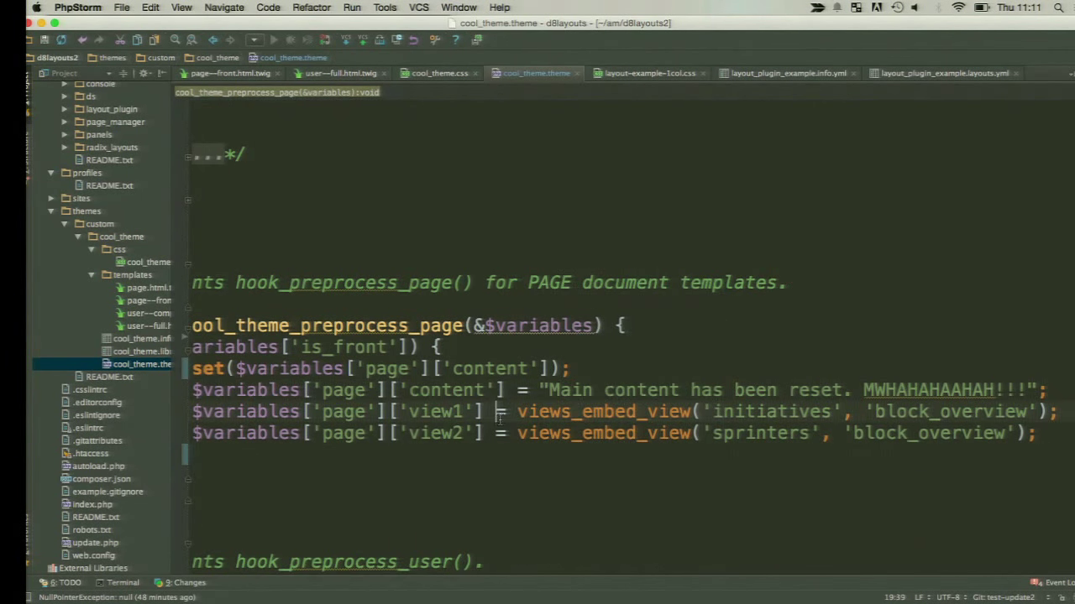
{"action": "scroll", "coordinate": [518, 390], "scroll_direction": "right", "scroll_amount": 1}
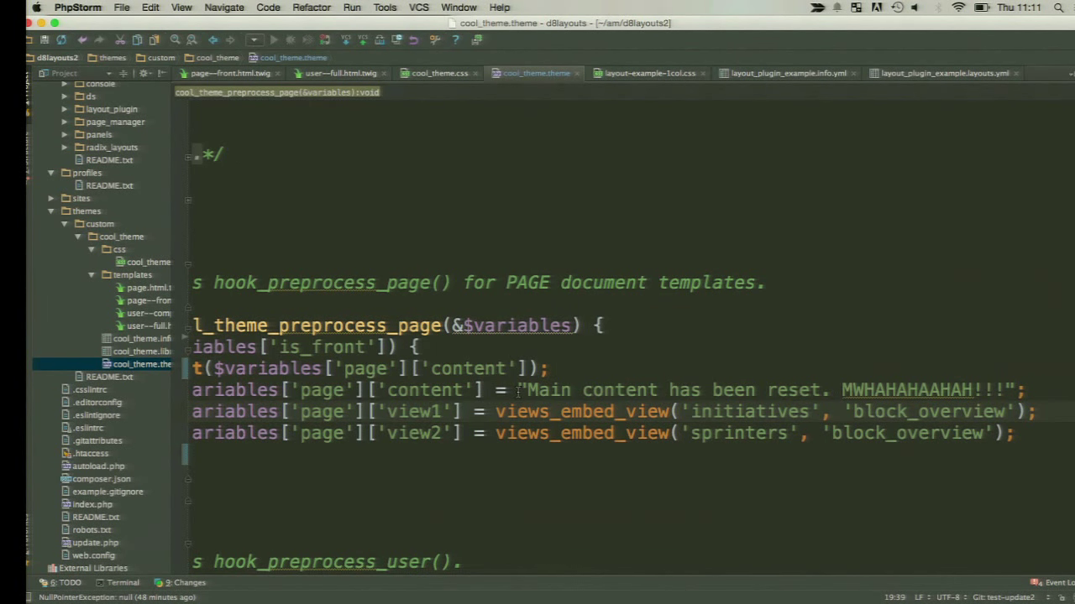
{"action": "scroll", "coordinate": [518, 390], "scroll_direction": "left", "scroll_amount": 1}
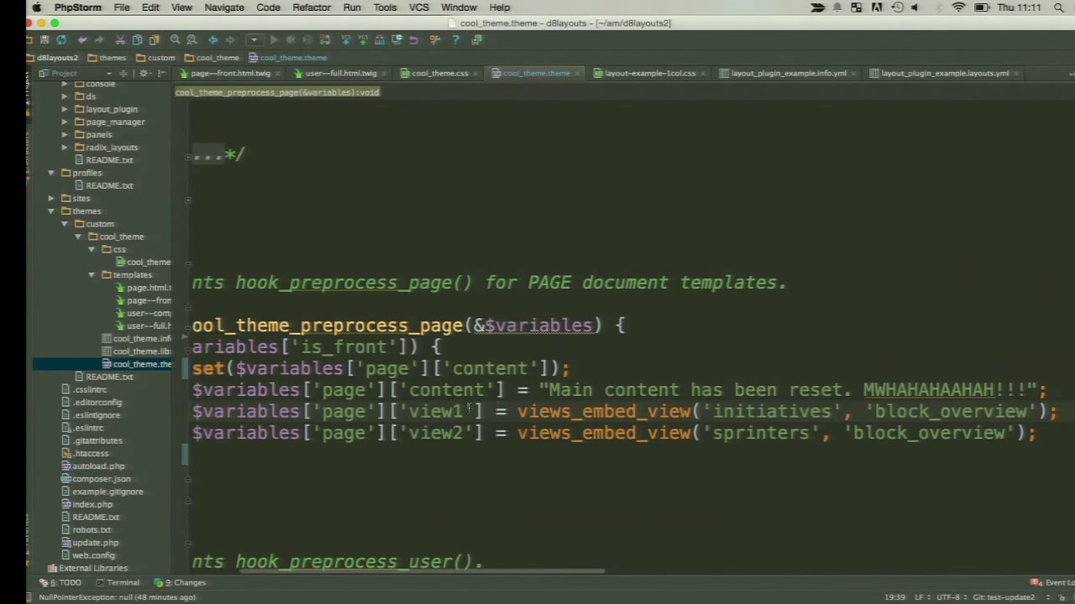
{"action": "double_click", "coordinate": [533, 410]}
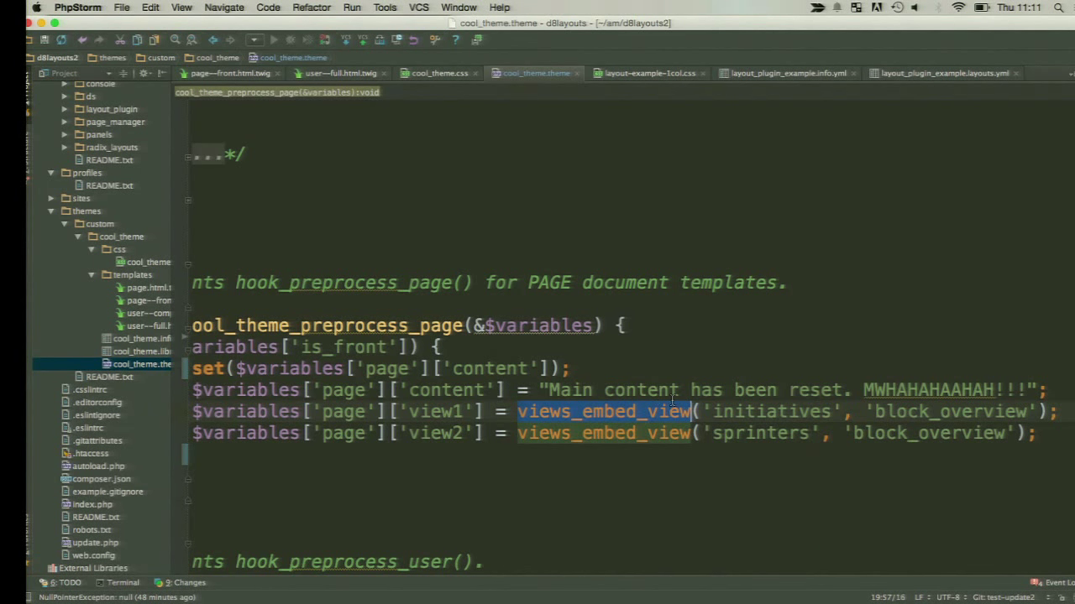
{"action": "left_click", "coordinate": [759, 410]}
{"action": "double_click", "coordinate": [758, 410]}
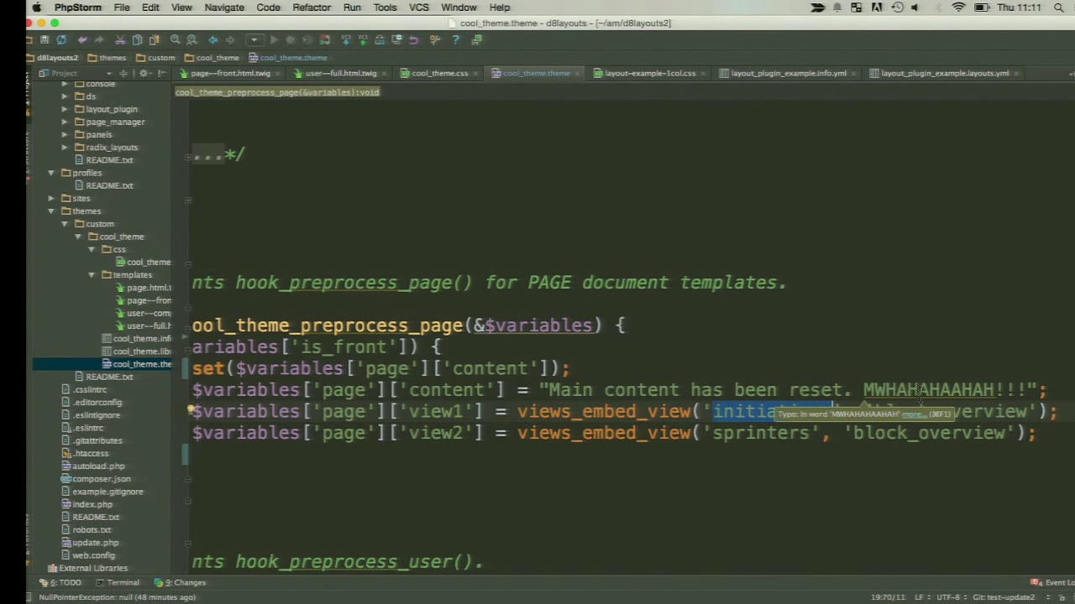
{"action": "double_click", "coordinate": [946, 412]}
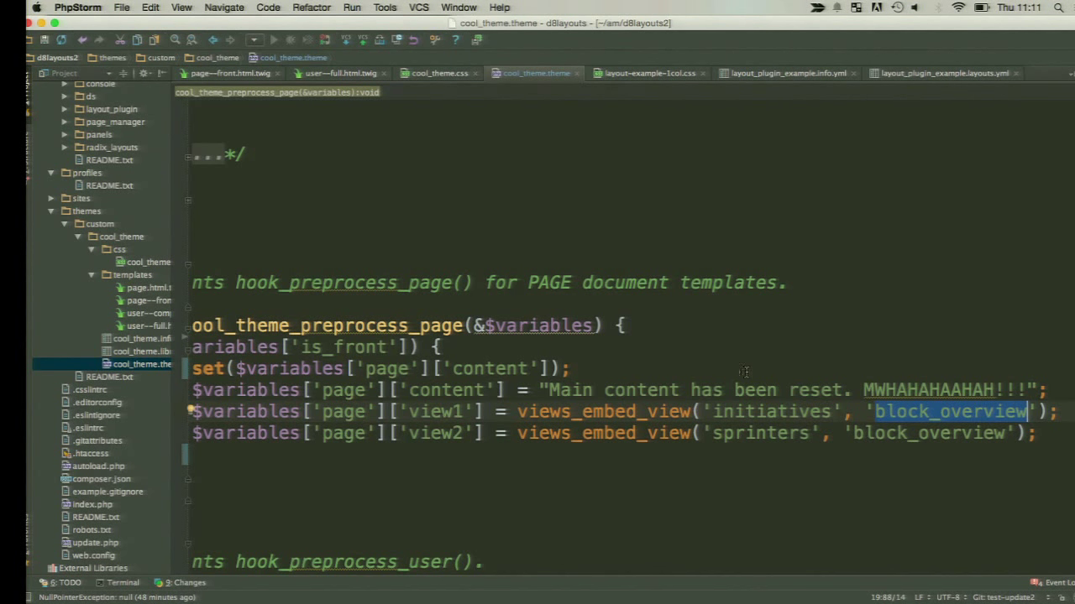
{"action": "left_click", "coordinate": [713, 372], "text": "super"}
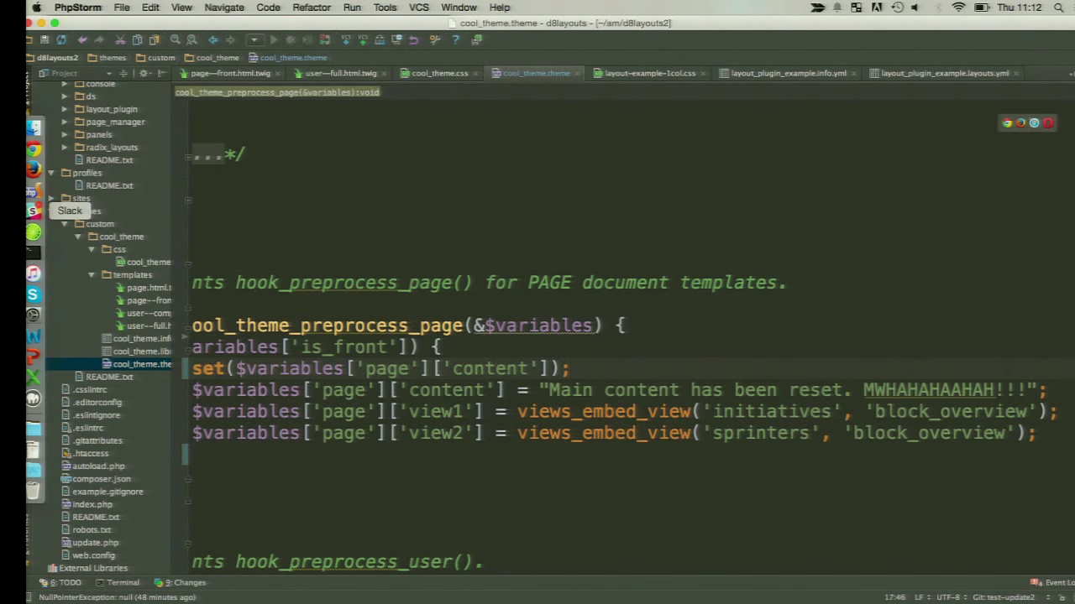
Step: Switch to Firefox, return to the site's front page and check the reset message, the initiatives table and the sprinters grid
{"action": "key", "text": "super+Tab"}
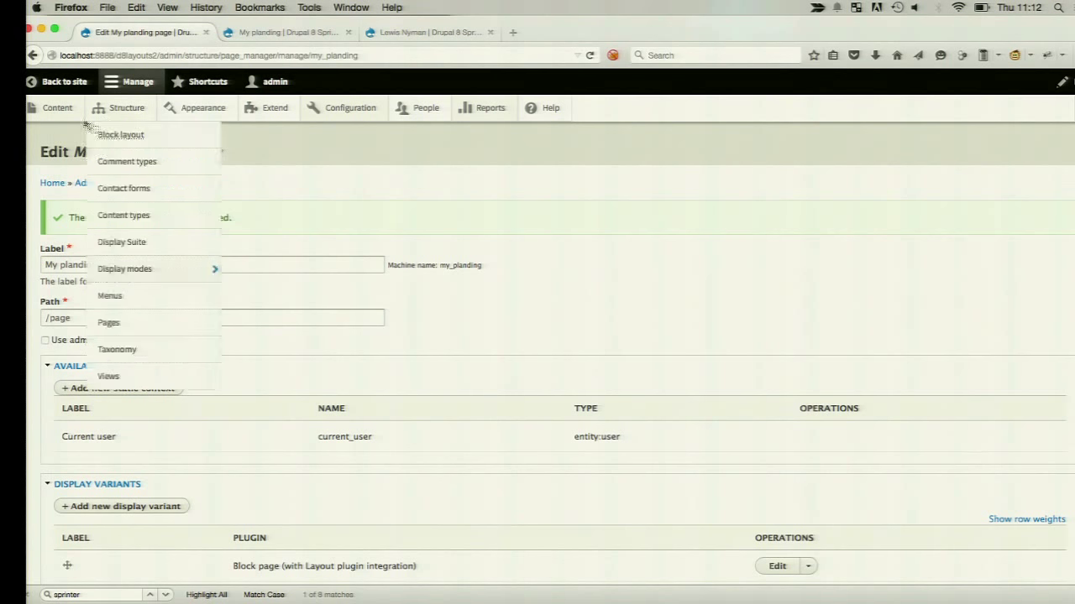
{"action": "left_click", "coordinate": [66, 87]}
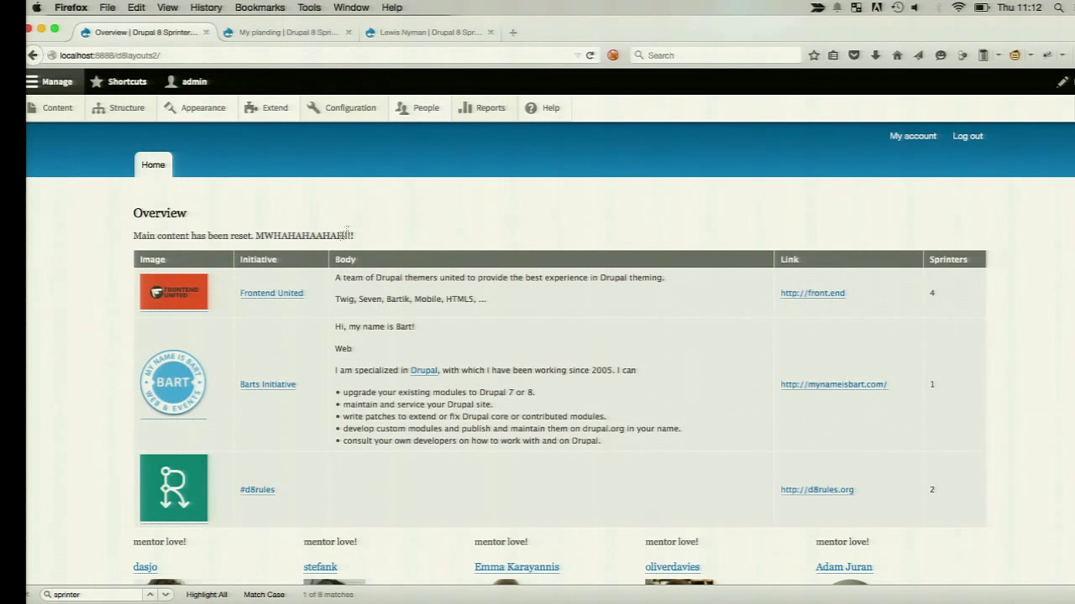
{"action": "triple_click", "coordinate": [333, 233]}
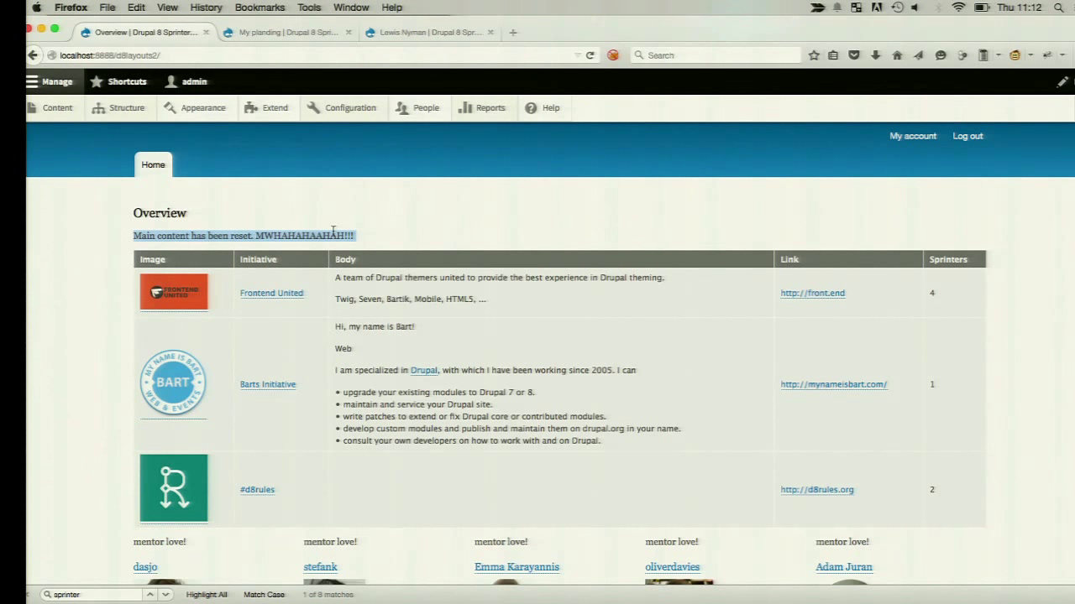
{"action": "left_click", "coordinate": [384, 234]}
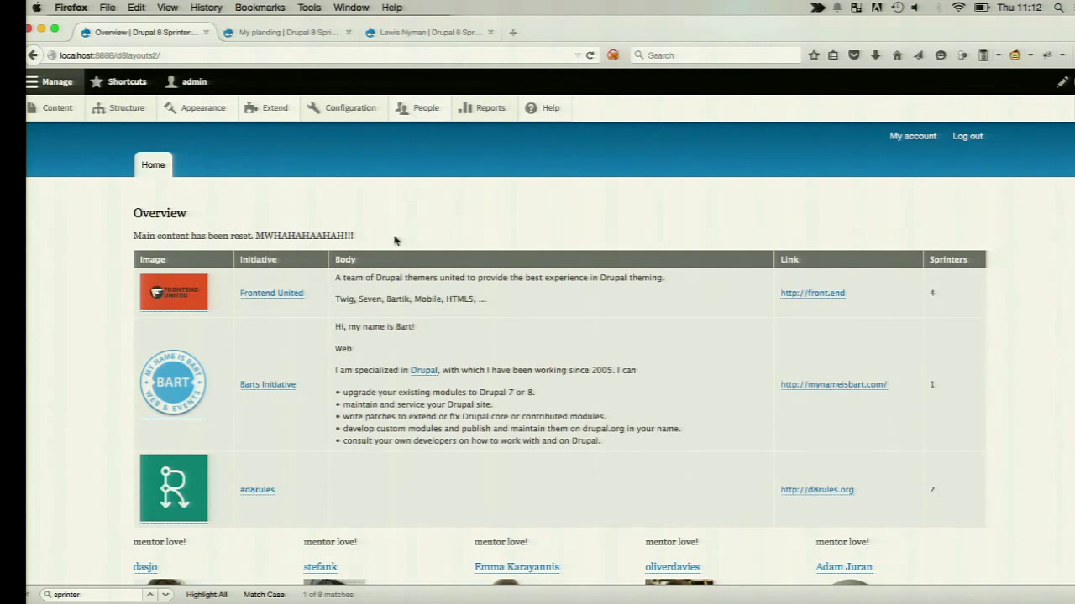
{"action": "scroll", "coordinate": [395, 241], "scroll_direction": "down", "scroll_amount": 10}
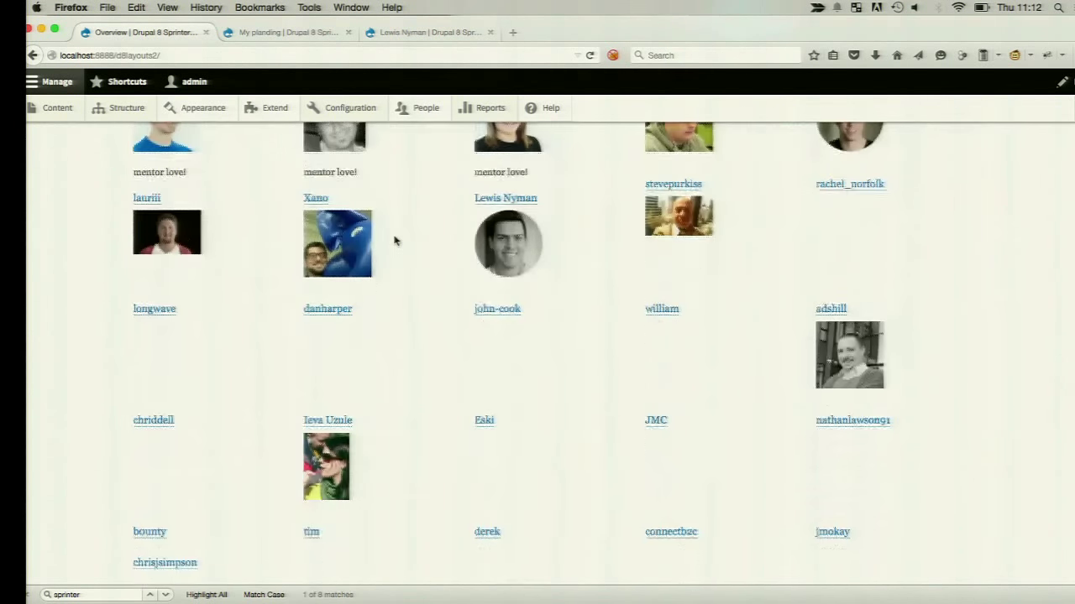
{"action": "scroll", "coordinate": [394, 241], "scroll_direction": "up", "scroll_amount": 5}
{"action": "scroll", "coordinate": [395, 241], "scroll_direction": "up", "scroll_amount": 3}
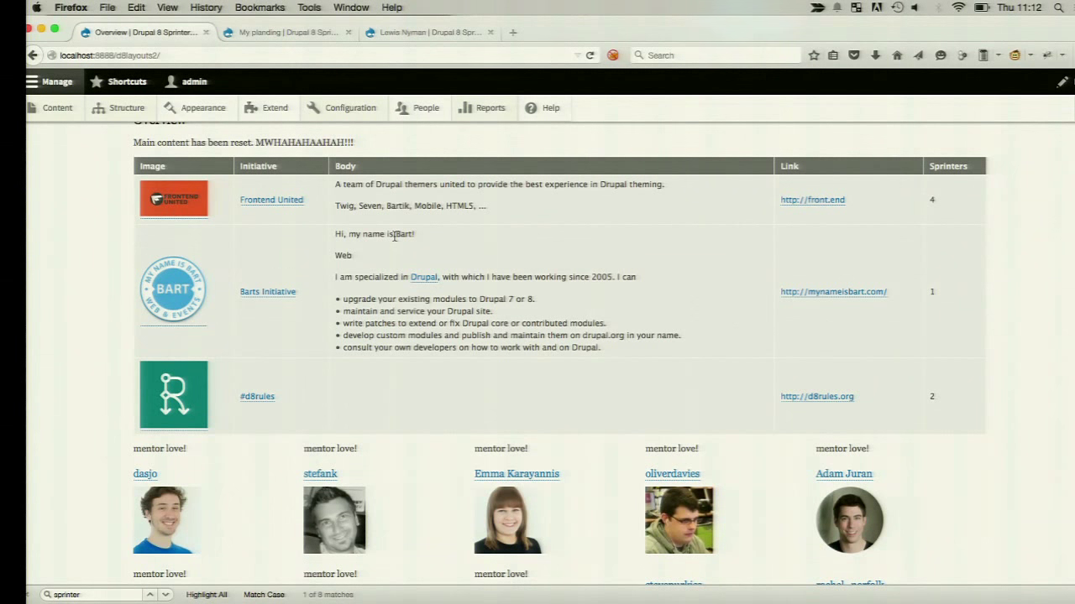
{"action": "scroll", "coordinate": [395, 236], "scroll_direction": "up", "scroll_amount": 2}
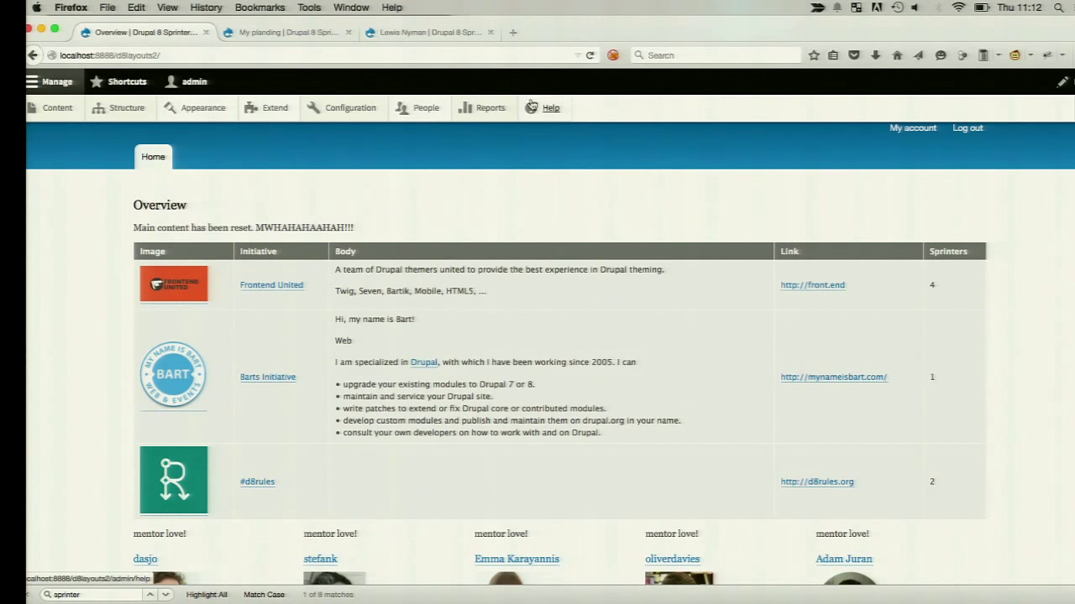
{"action": "mouse_move", "coordinate": [496, 112]}
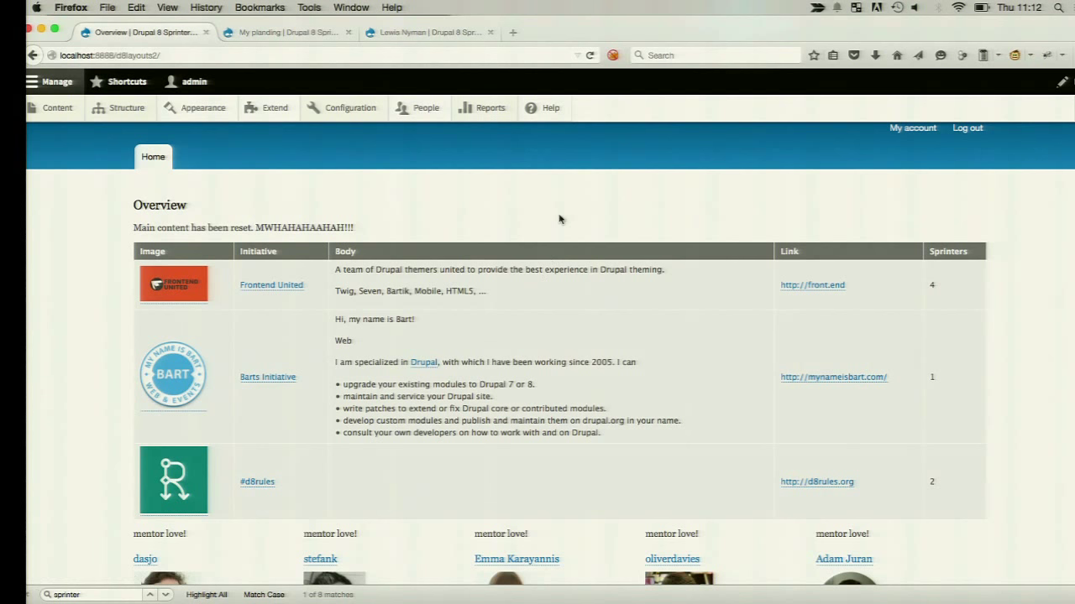
{"action": "mouse_move", "coordinate": [28, 236]}
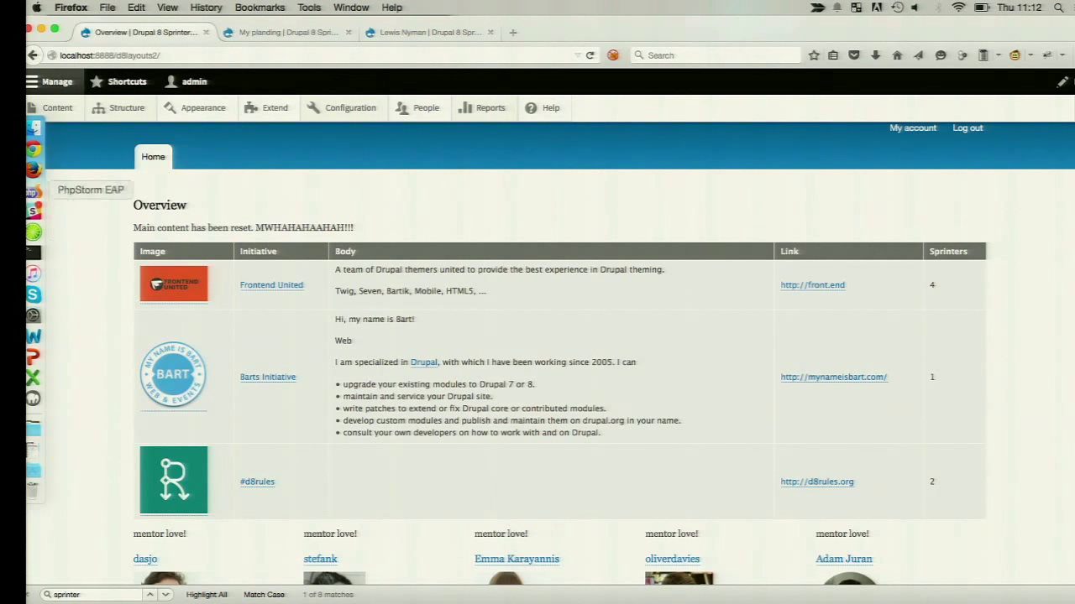
{"action": "left_click", "coordinate": [32, 151]}
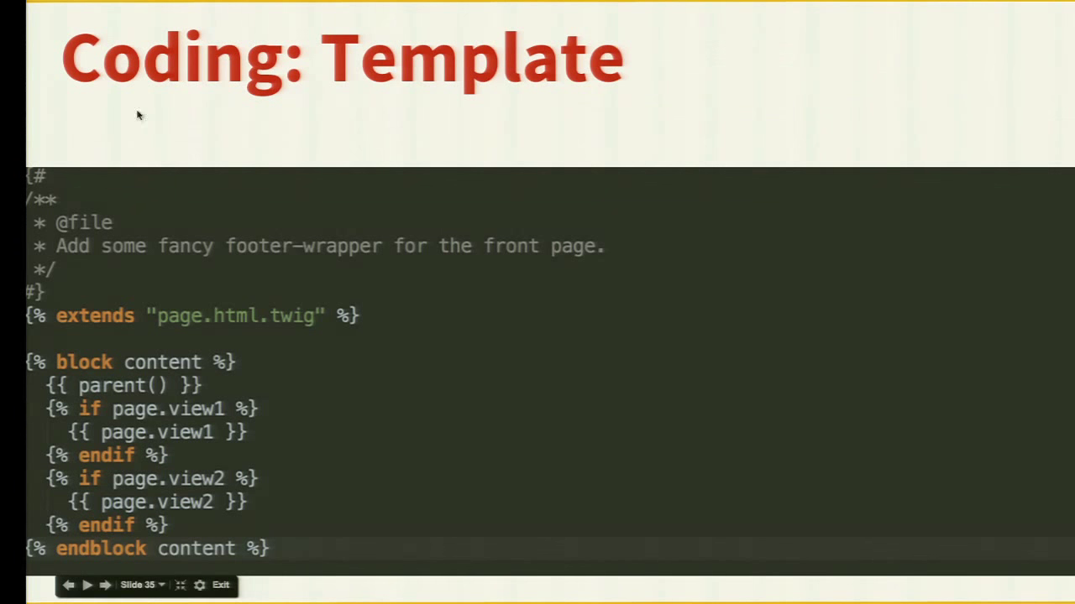
{"action": "key", "text": "Left"}
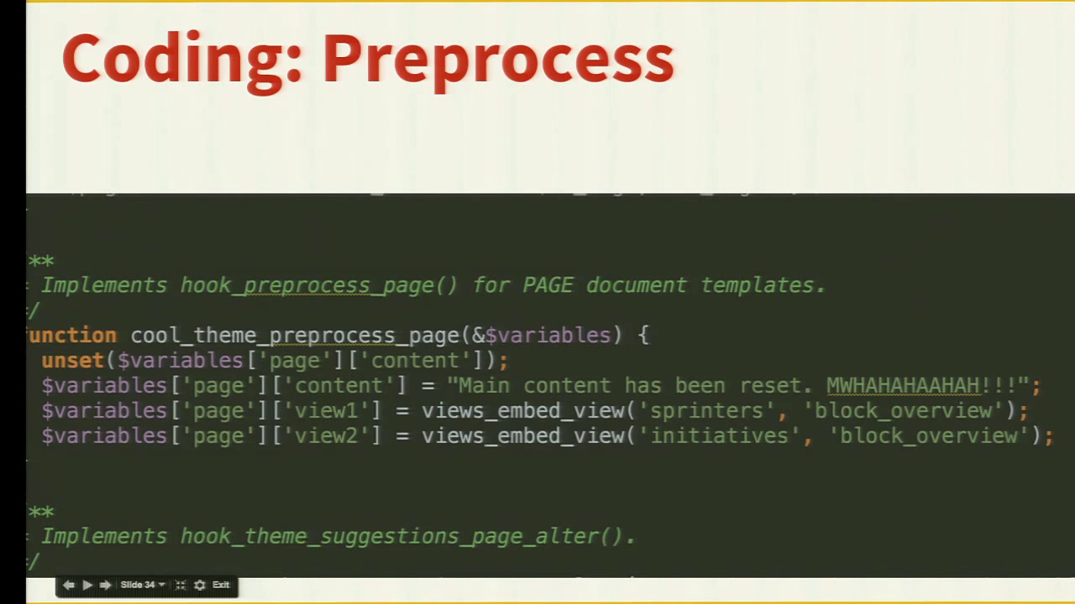
{"action": "key", "text": "Right"}
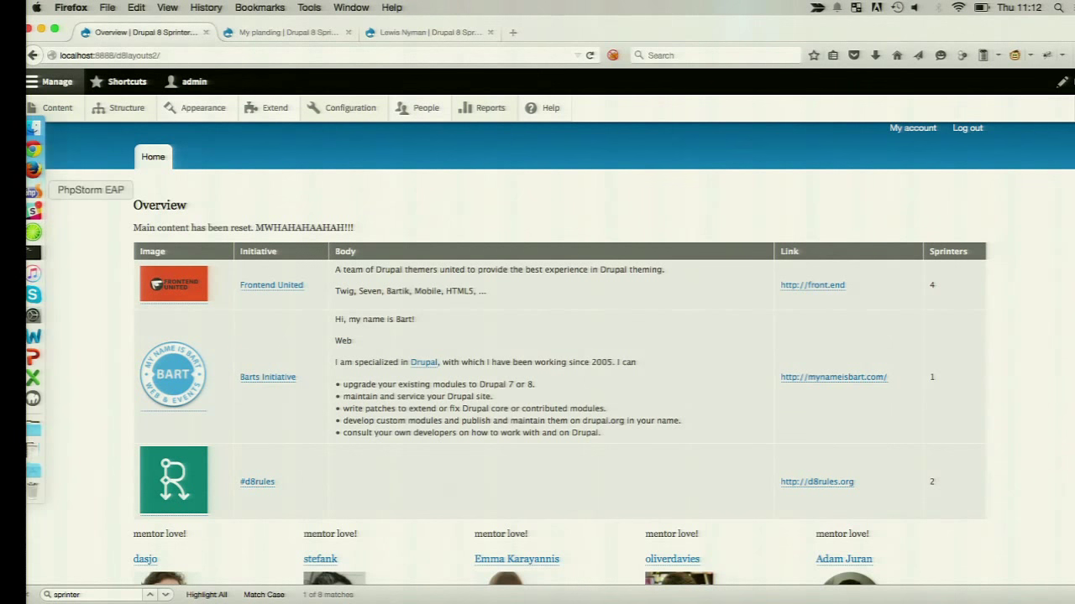
Step: Switch to PhpStorm, open cool_theme's page--front.html.twig template and examine its extends line, the content block's parent() call and the page.view1 condition
{"action": "left_click", "coordinate": [33, 190]}
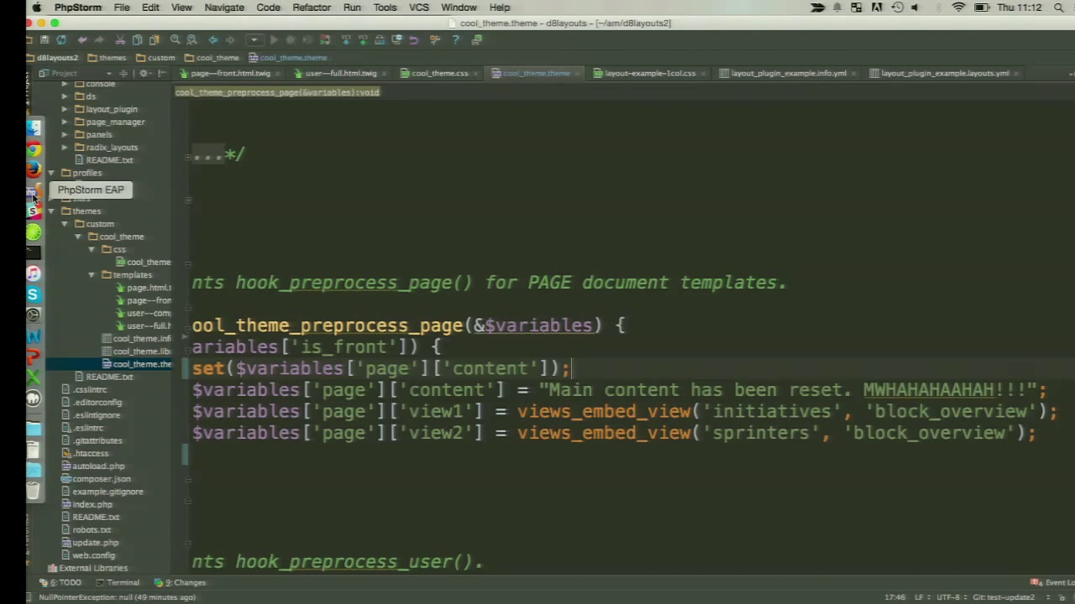
{"action": "double_click", "coordinate": [151, 313]}
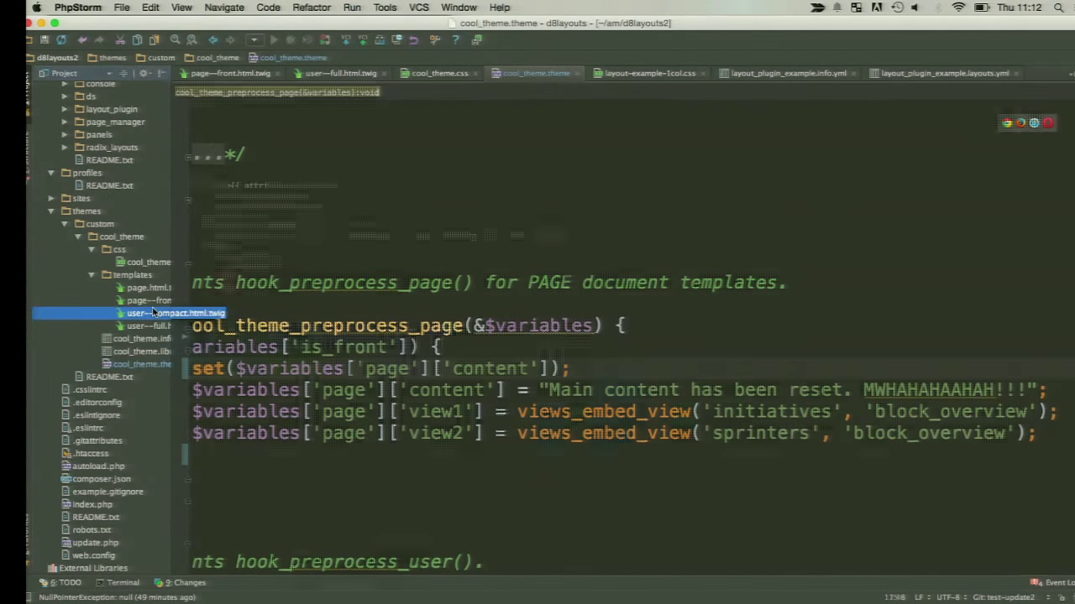
{"action": "double_click", "coordinate": [150, 300]}
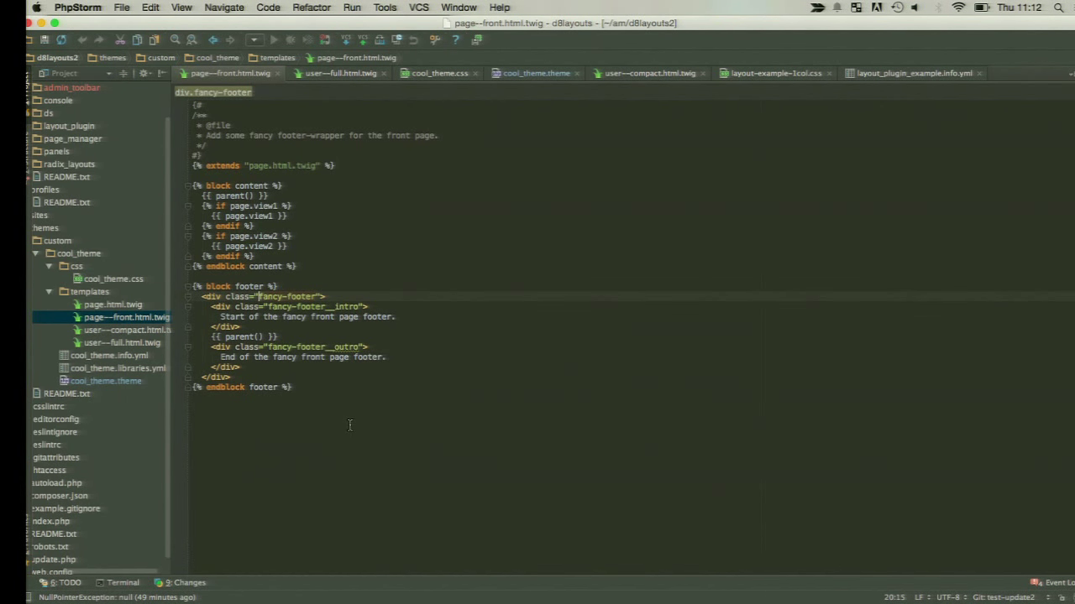
{"action": "scroll", "coordinate": [350, 426], "scroll_direction": "up", "scroll_amount": 5}
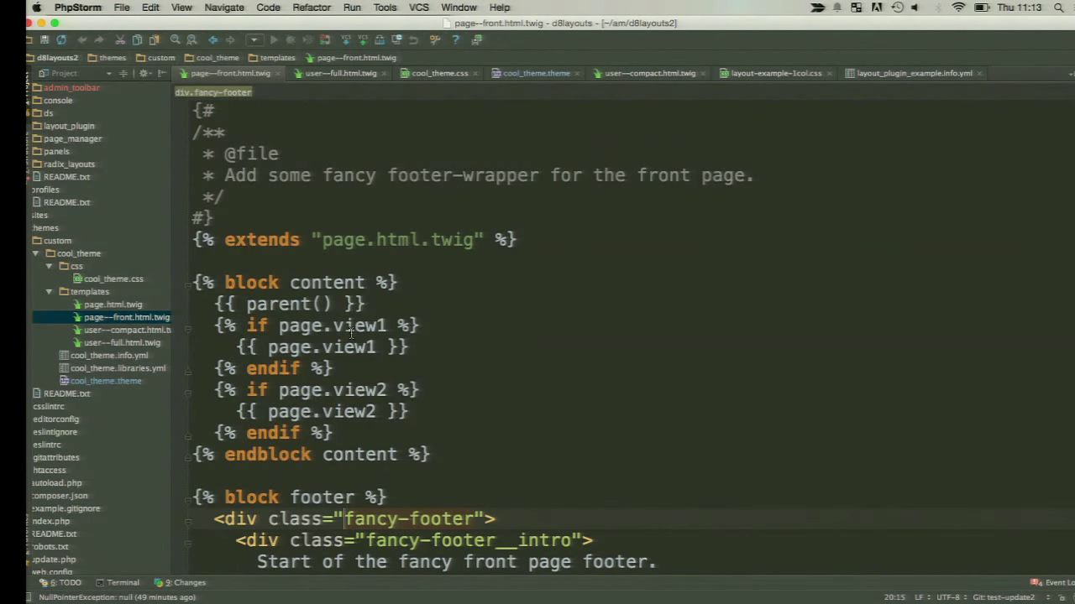
{"action": "scroll", "coordinate": [351, 334], "scroll_direction": "down", "scroll_amount": 2}
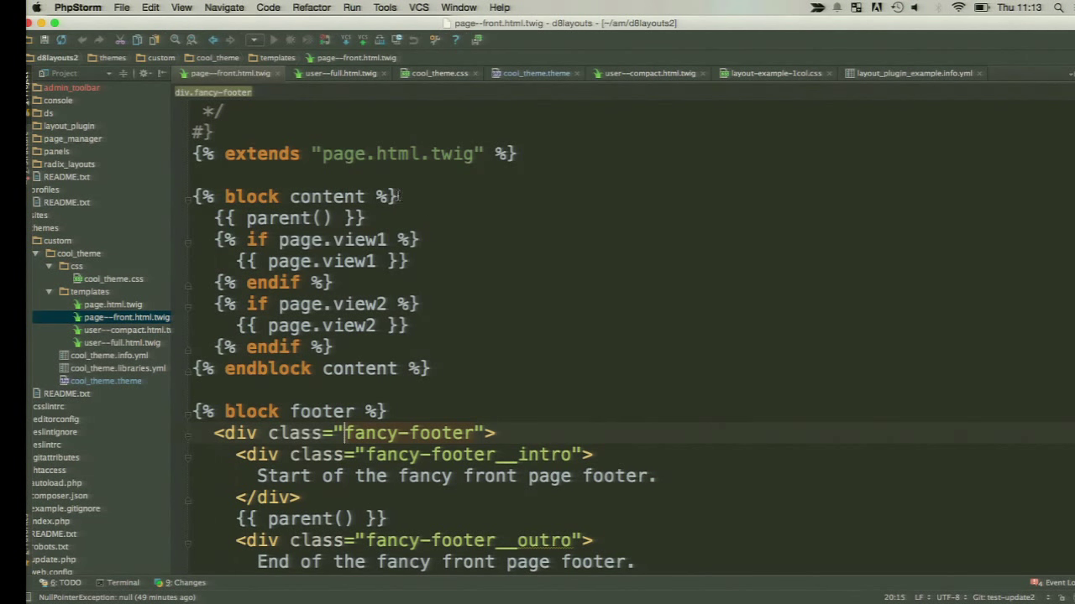
{"action": "left_click_drag", "start_coordinate": [388, 216], "coordinate": [215, 220]}
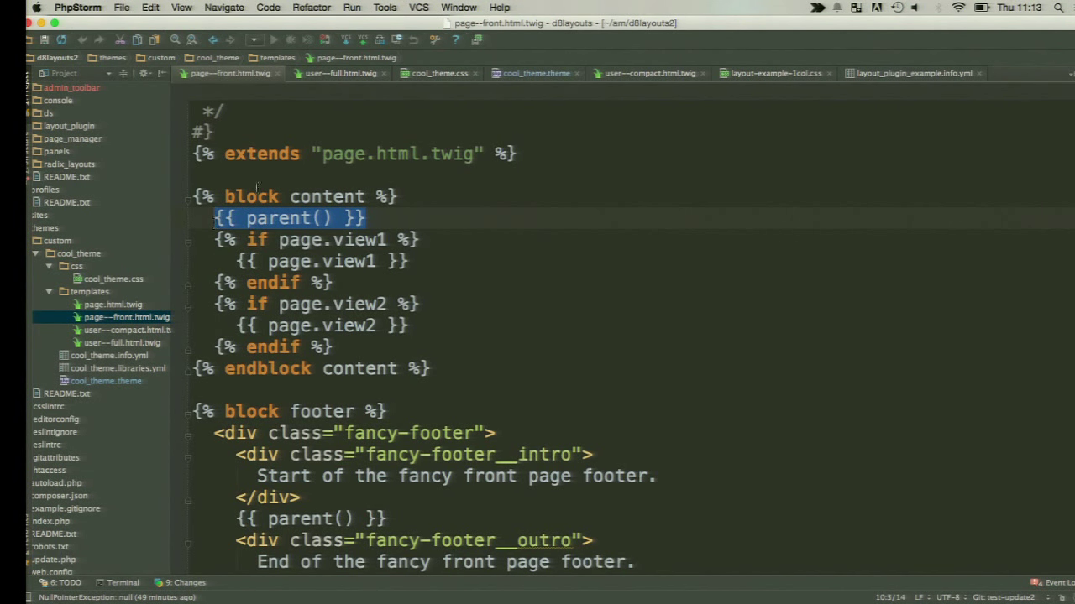
{"action": "left_click_drag", "start_coordinate": [473, 154], "coordinate": [323, 154]}
{"action": "left_click", "coordinate": [470, 238]}
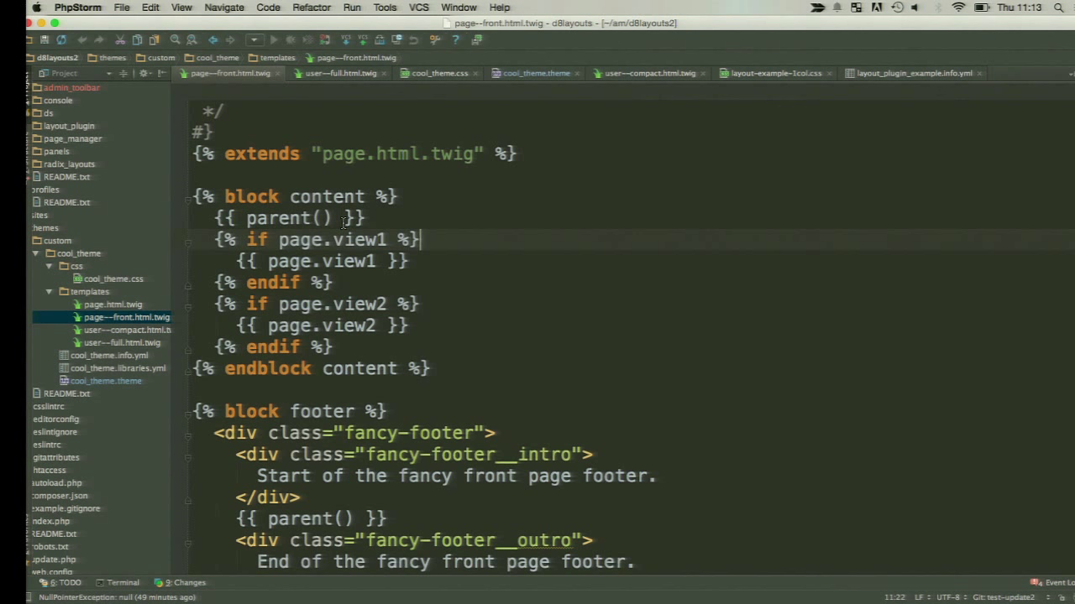
{"action": "double_click", "coordinate": [380, 239]}
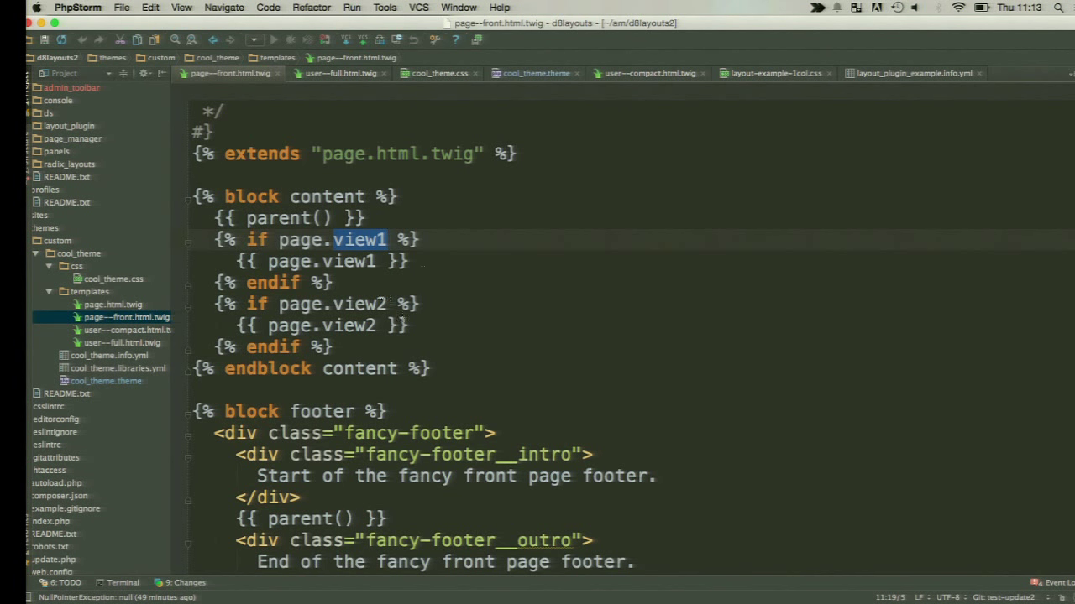
Step: Compare page.view1 and page.view2 in page--front.html.twig with the 'page' and 'view1' keys assigned in cool_theme.theme
{"action": "double_click", "coordinate": [350, 327]}
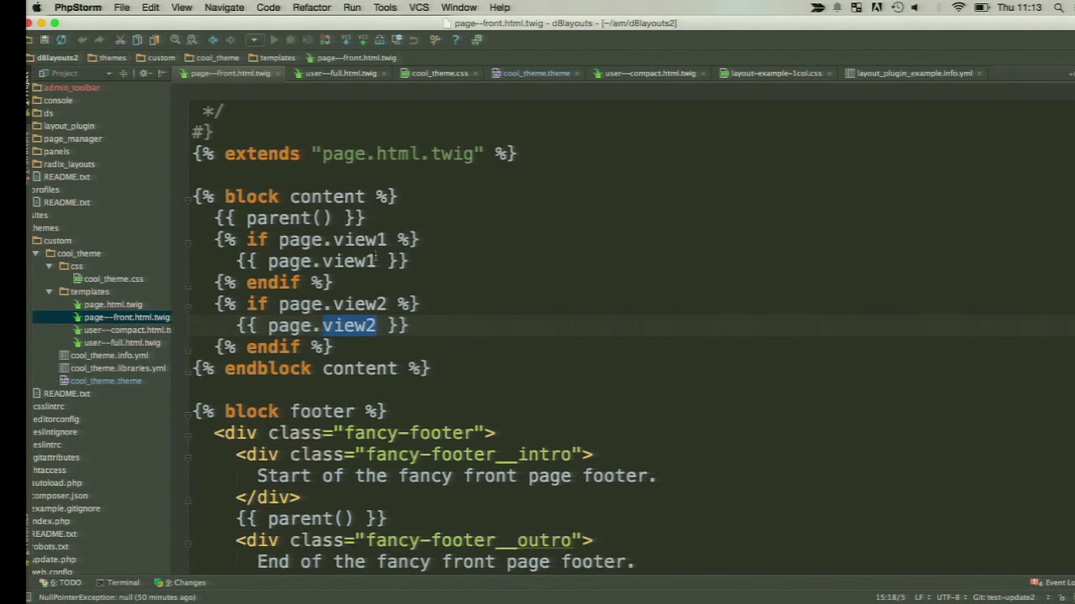
{"action": "left_click", "coordinate": [353, 240]}
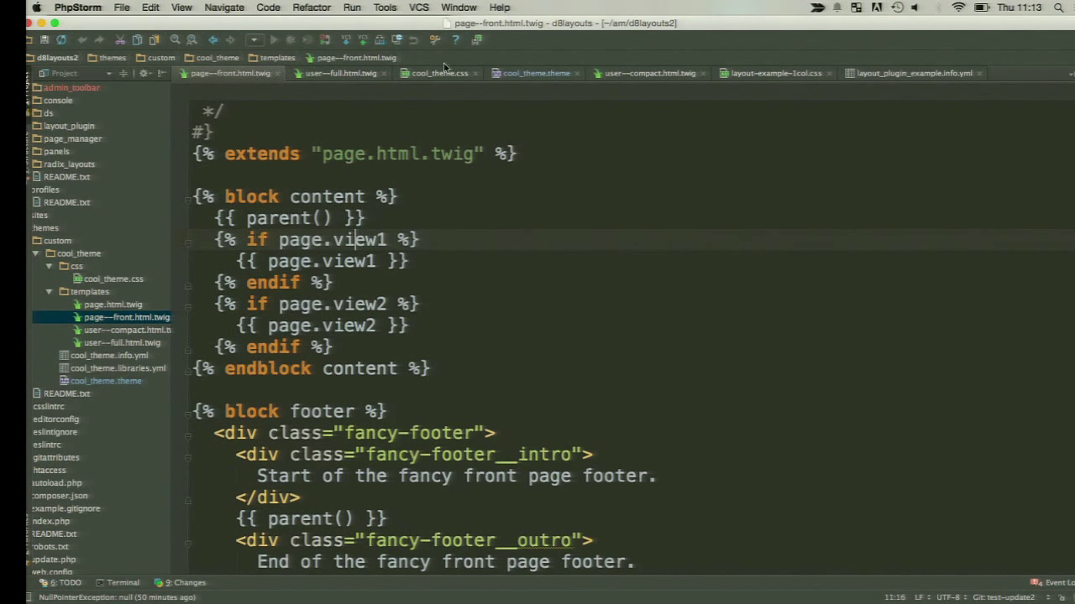
{"action": "left_click", "coordinate": [526, 73]}
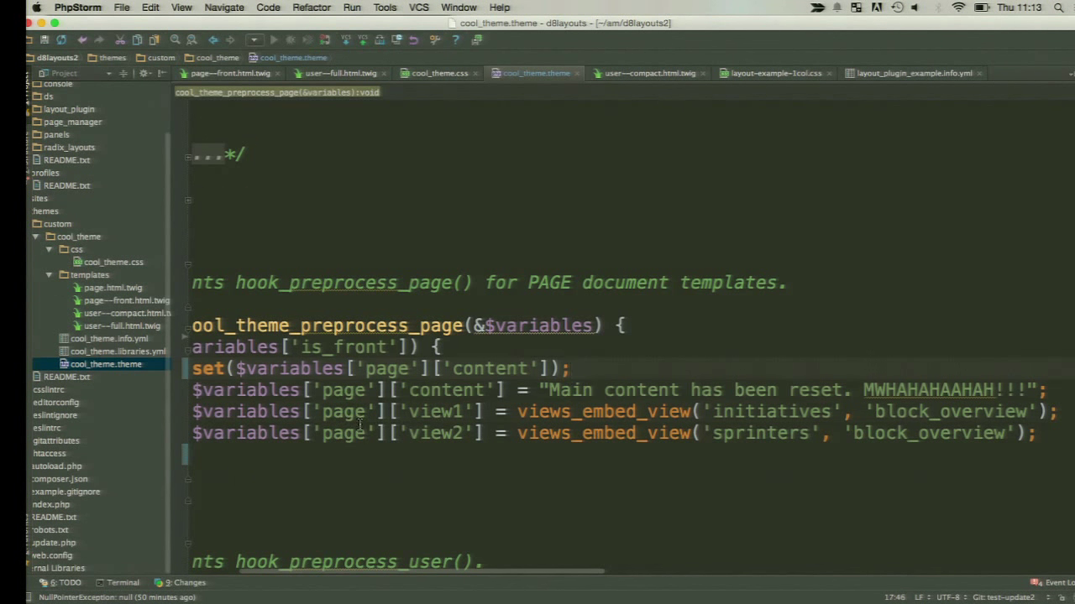
{"action": "double_click", "coordinate": [434, 413]}
{"action": "double_click", "coordinate": [344, 412]}
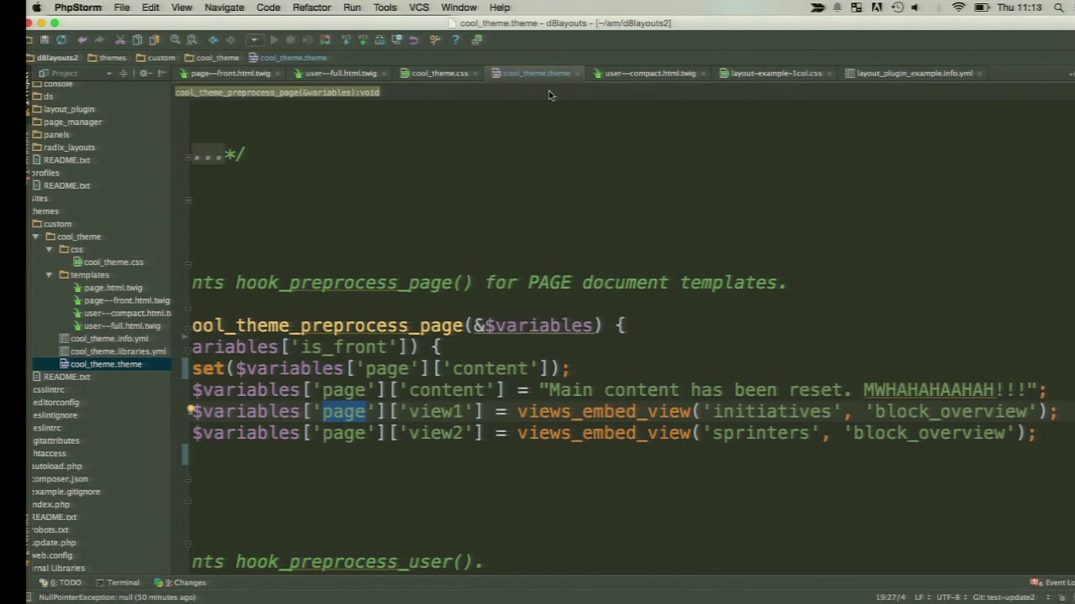
Step: Return to page--front.html.twig, then switch to Firefox and highlight the MWHAHAHAAHAH word in the front page's reset message
{"action": "left_click", "coordinate": [245, 73]}
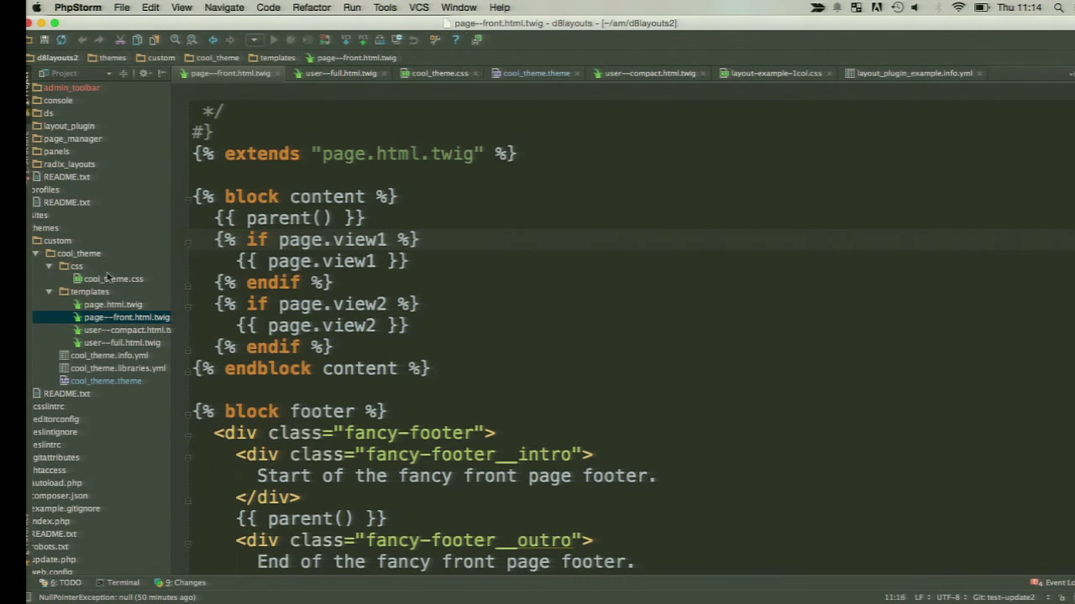
{"action": "key", "text": "super+Tab"}
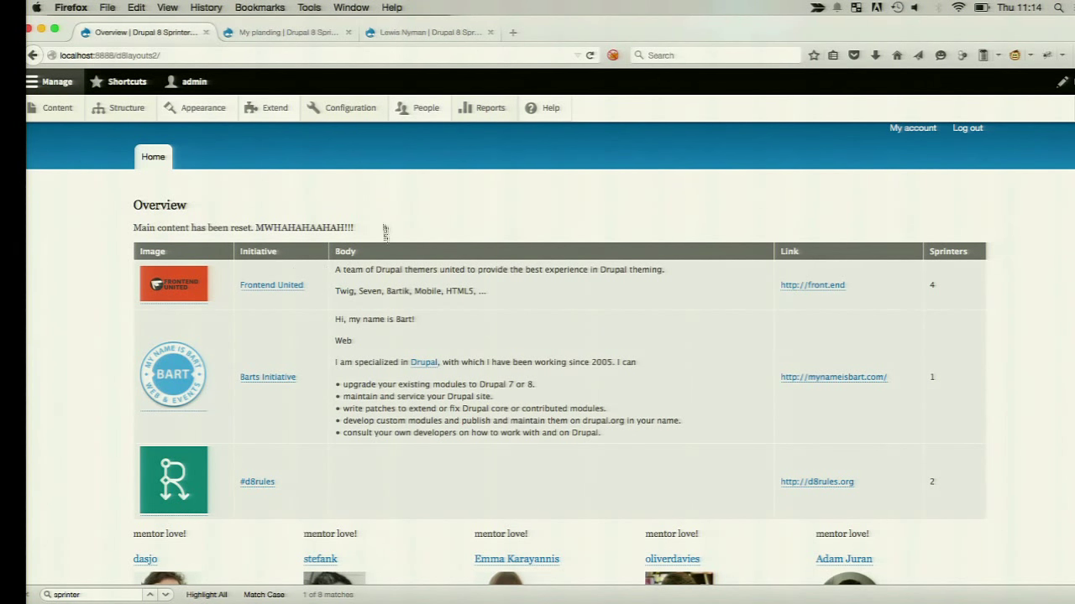
{"action": "double_click", "coordinate": [321, 226]}
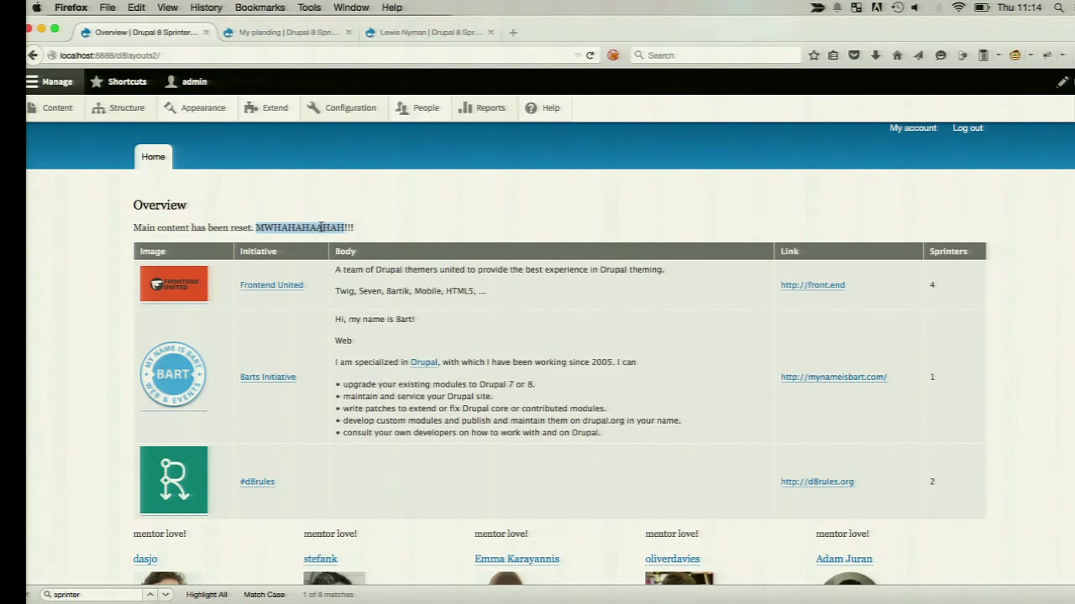
Step: Switch to Google Chrome and show the presentation's "2. Landing page" slide summarising the coding and clicking approaches
{"action": "key", "text": "super+Tab"}
{"action": "key", "text": "super+Tab"}
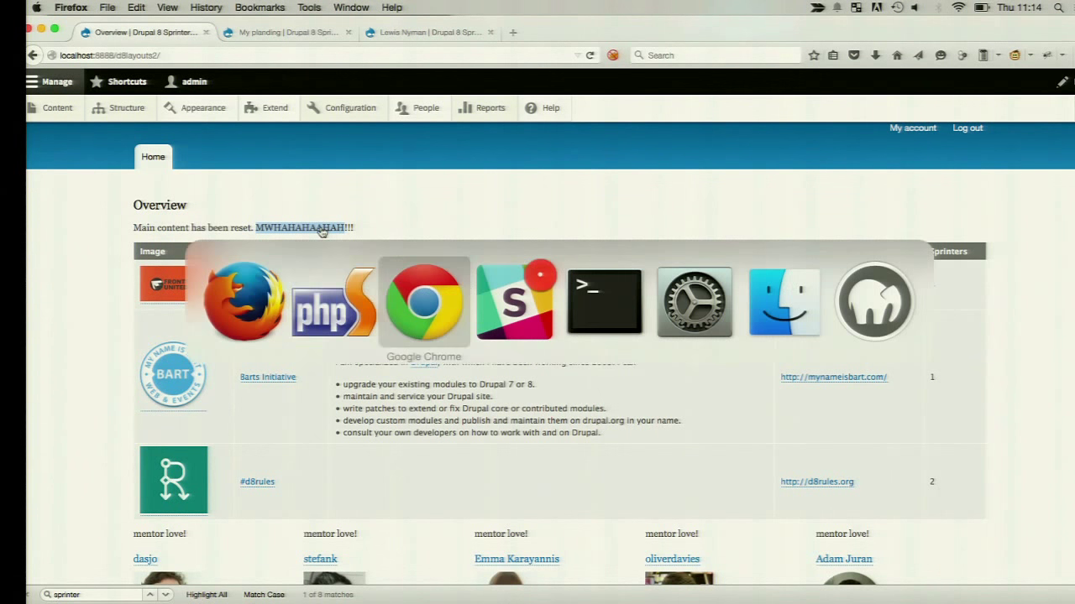
{"action": "key", "text": "Right"}
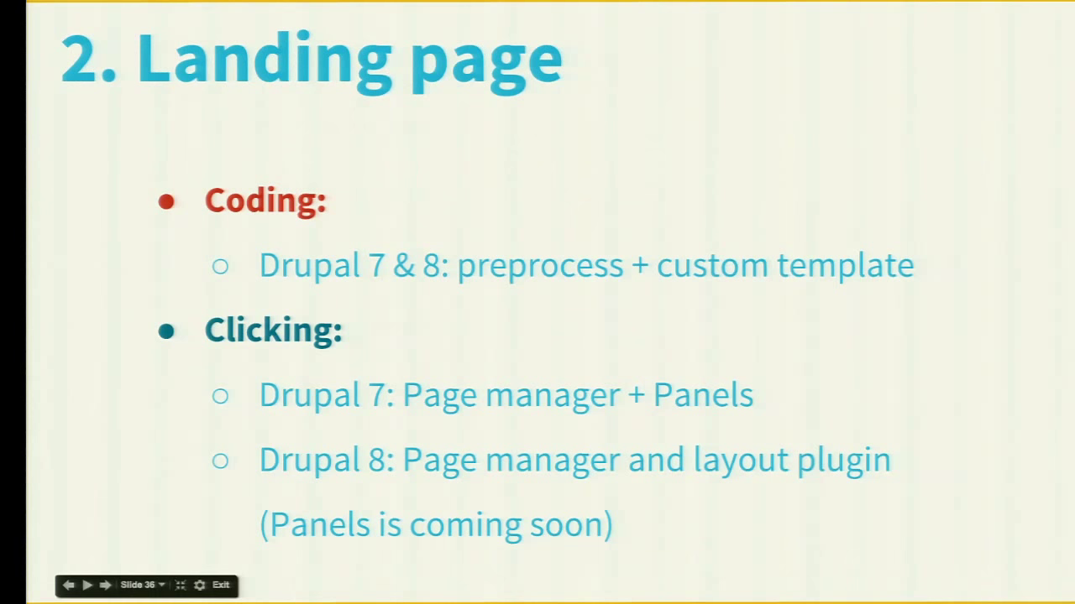